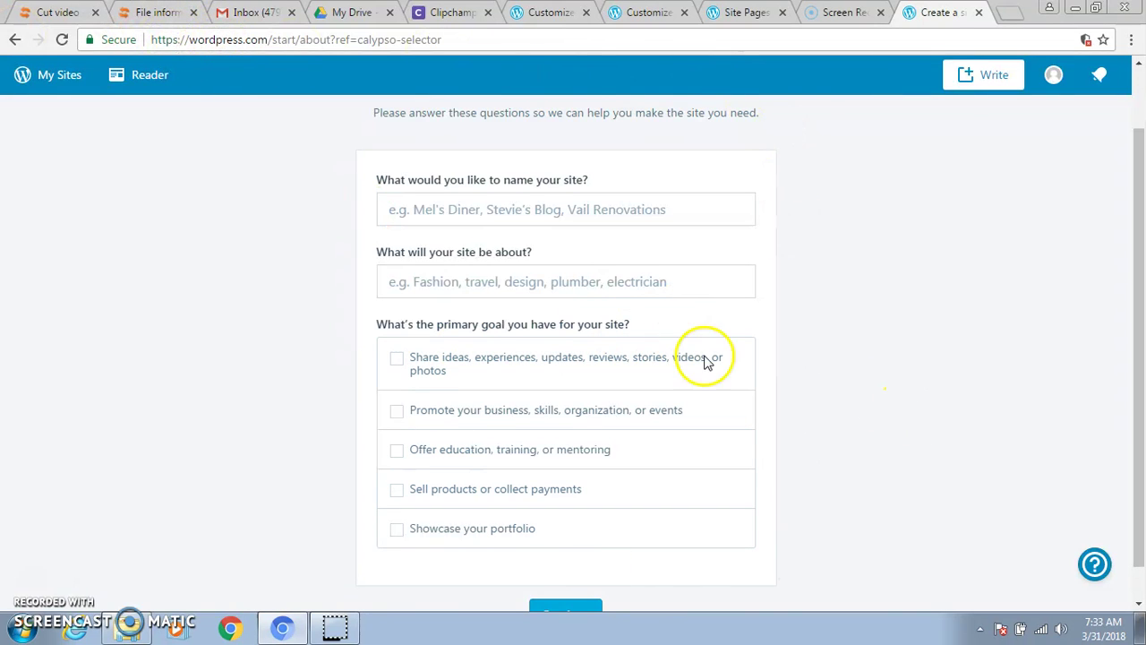
Step: Name the new site VINO
{"action": "scroll", "coordinate": [940, 497], "scroll_direction": "down", "scroll_amount": 1}
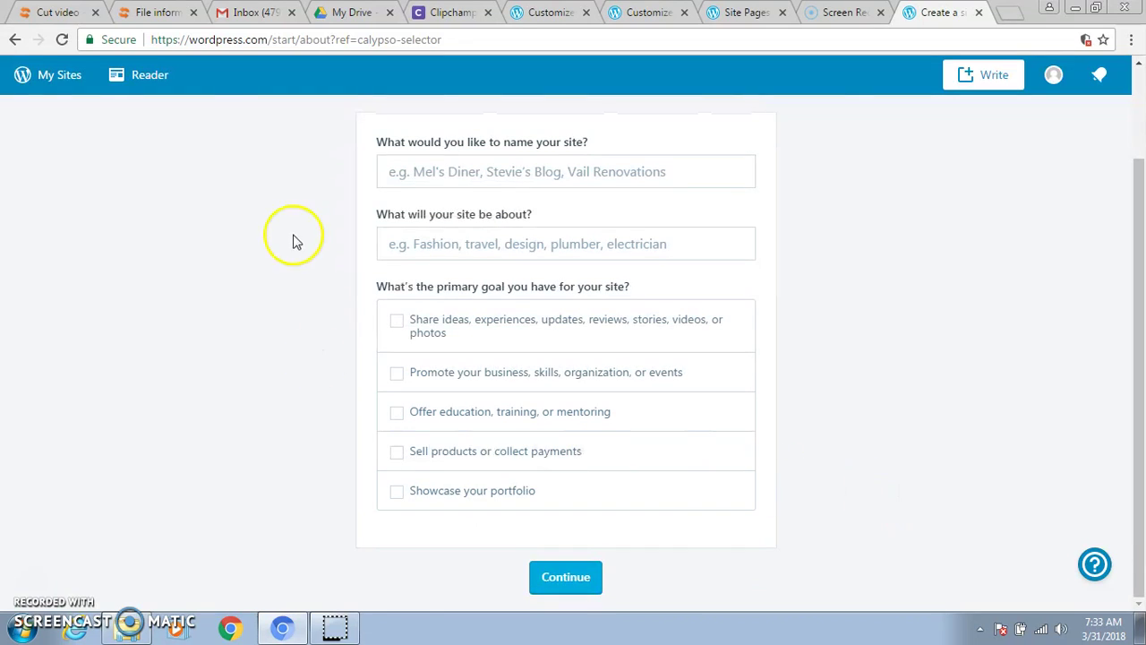
{"action": "left_click", "coordinate": [389, 172]}
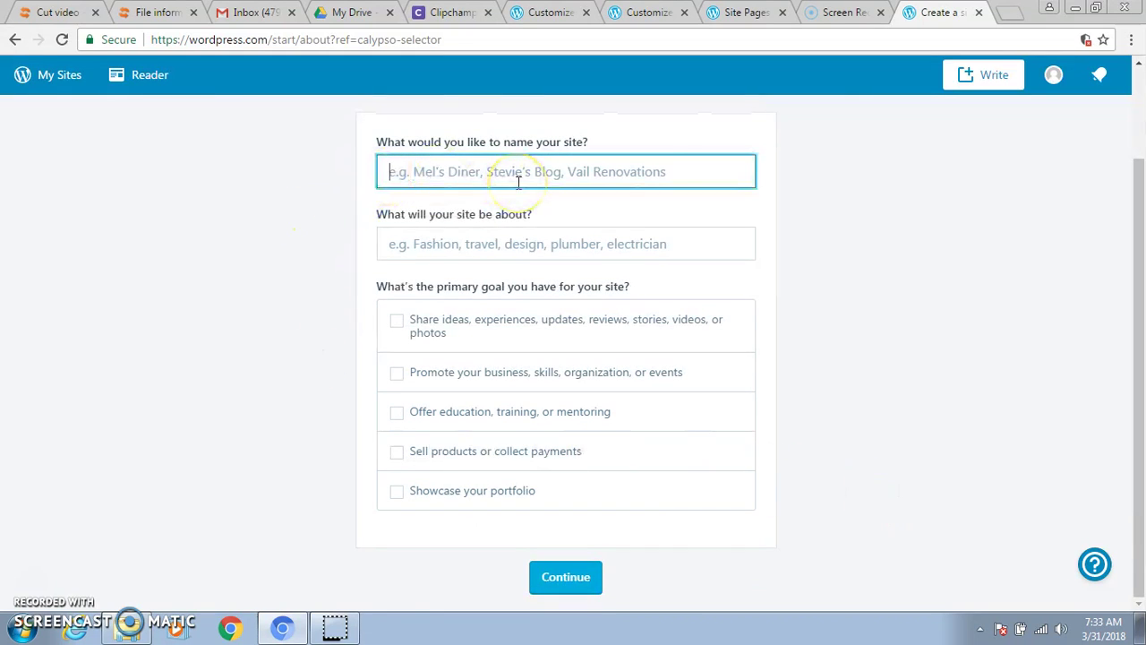
{"action": "type", "text": "Vi"}
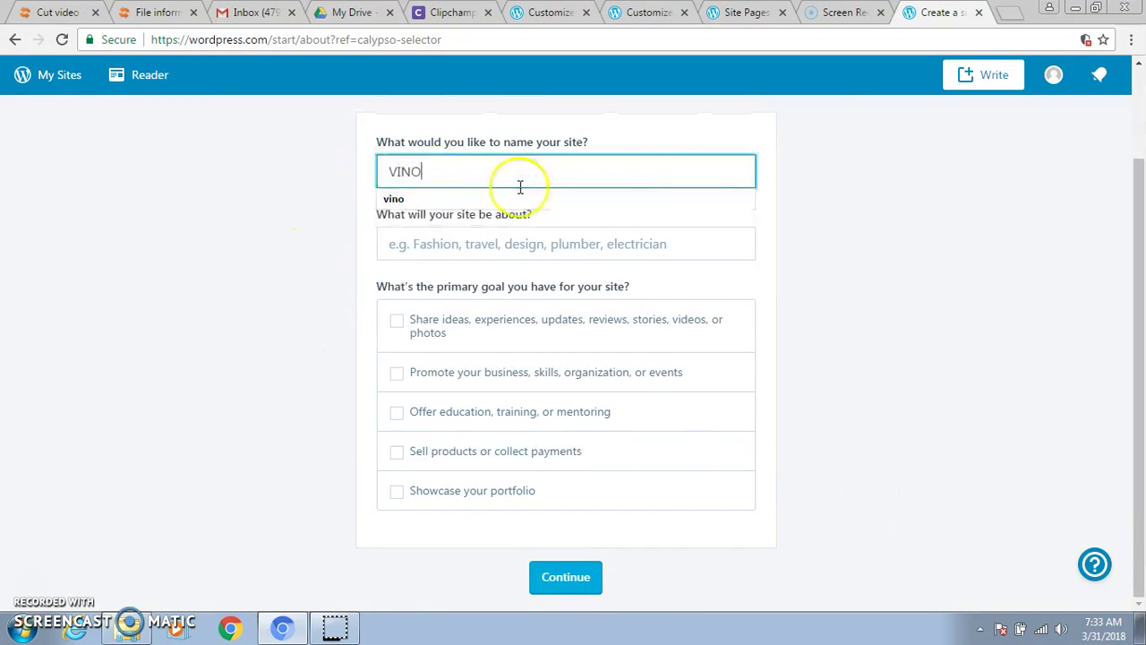
Step: Set the site's topic to Education and its primary goal to offering education, training, or mentoring, and continue to the address stage
{"action": "left_click", "coordinate": [481, 252]}
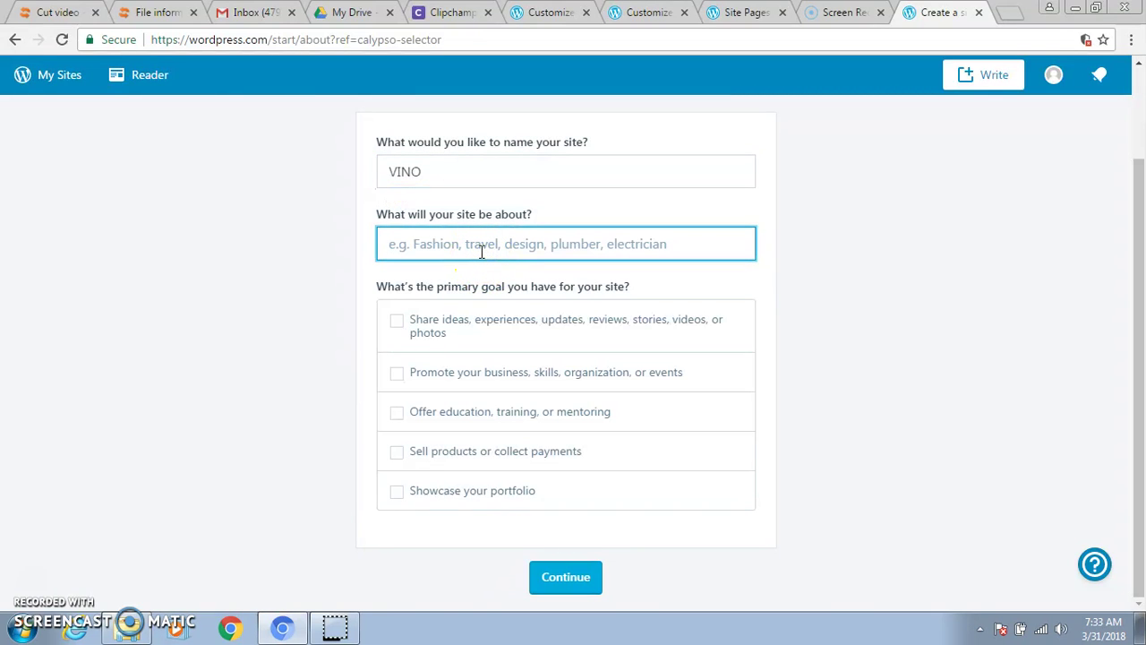
{"action": "type", "text": "E"}
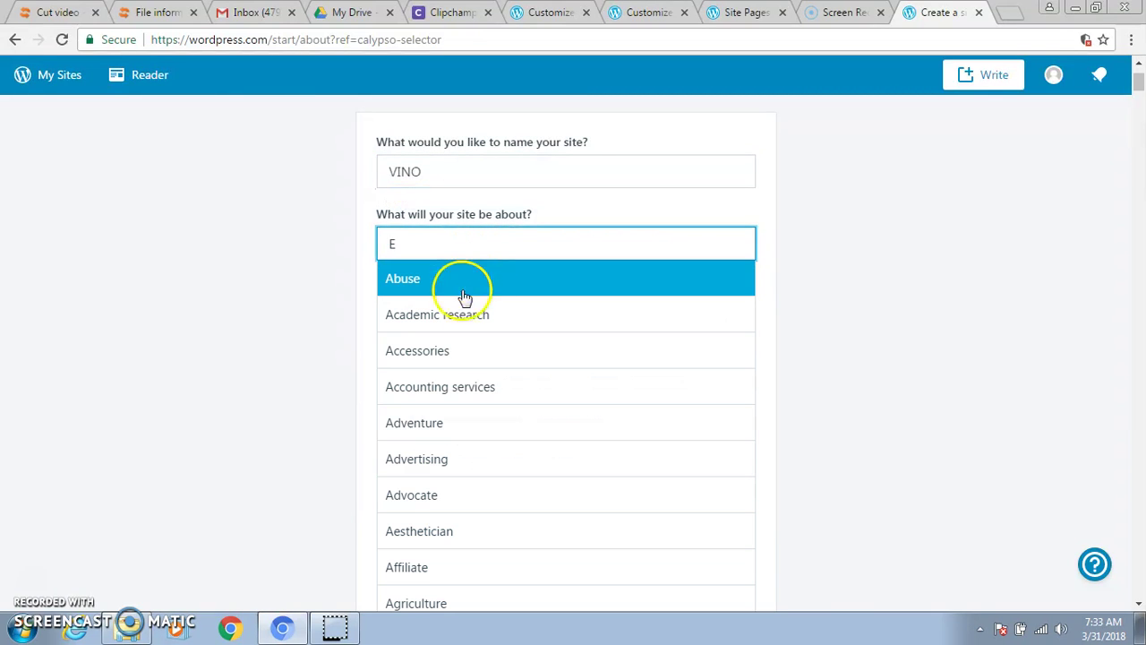
{"action": "scroll", "coordinate": [472, 506], "scroll_direction": "down", "scroll_amount": 6}
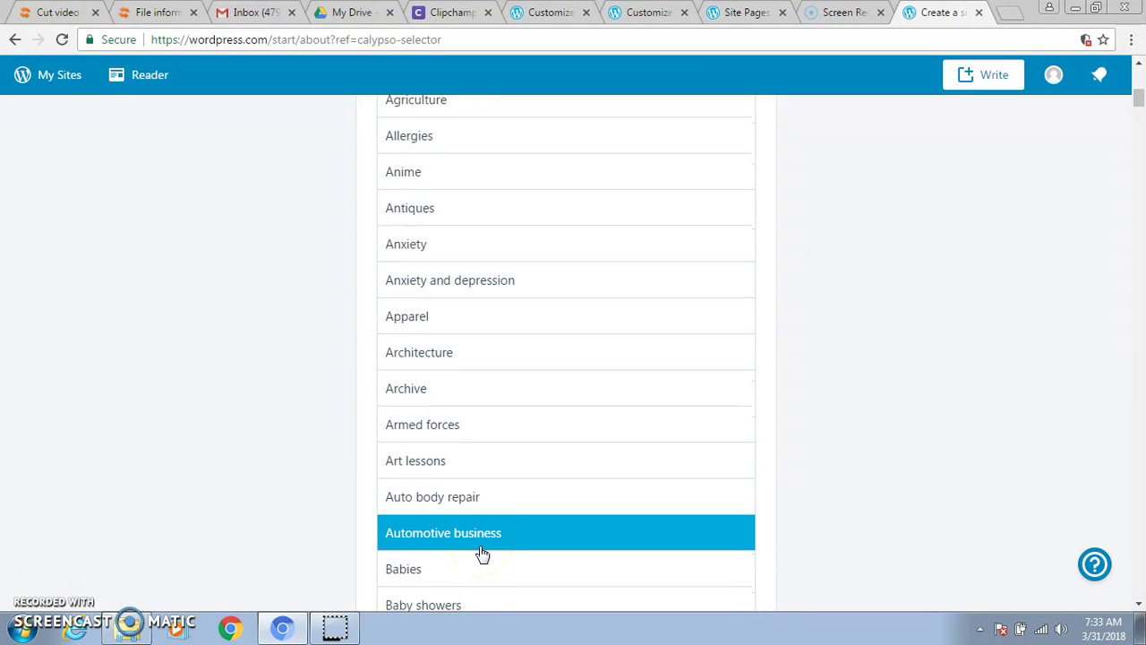
{"action": "scroll", "coordinate": [482, 555], "scroll_direction": "up", "scroll_amount": 5}
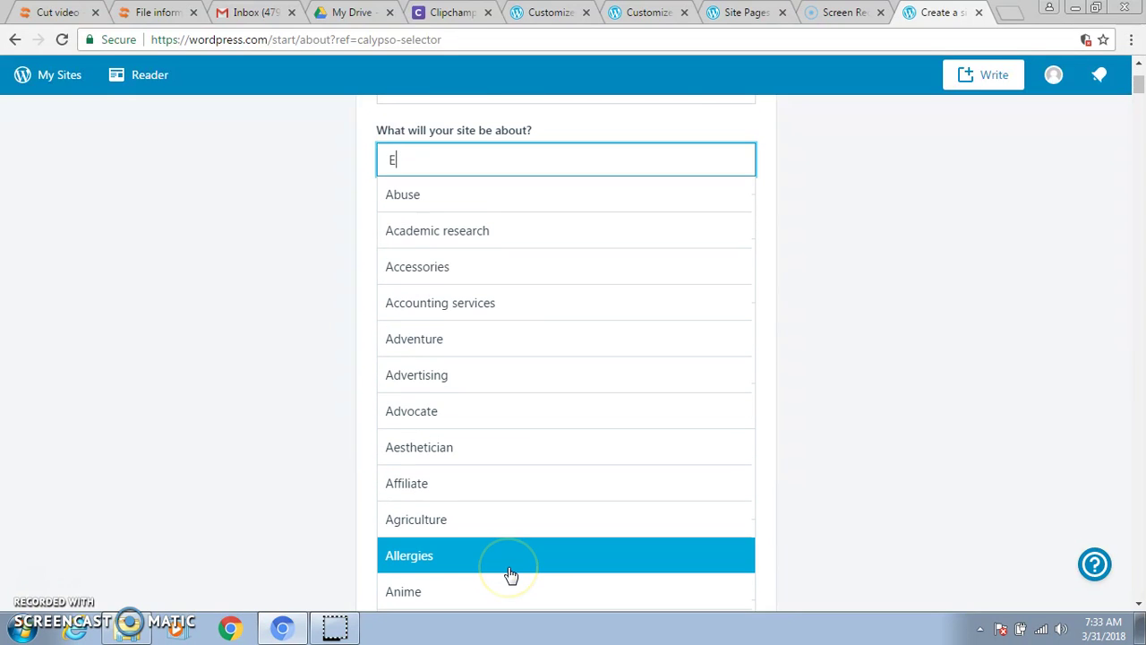
{"action": "type", "text": "DU"}
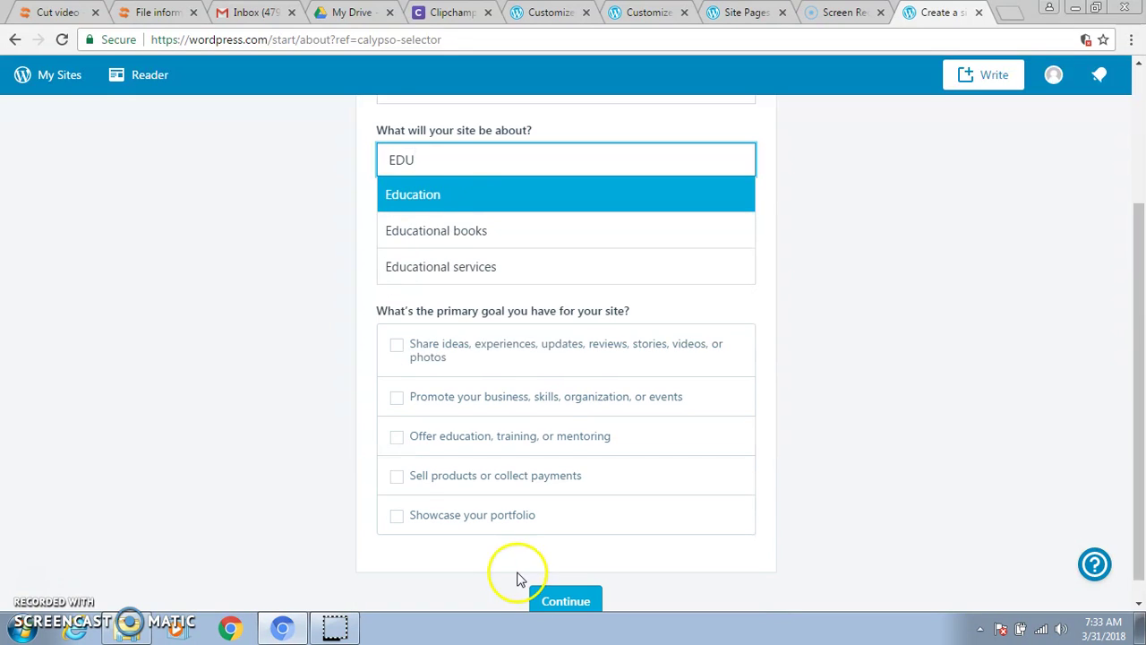
{"action": "left_click", "coordinate": [415, 198]}
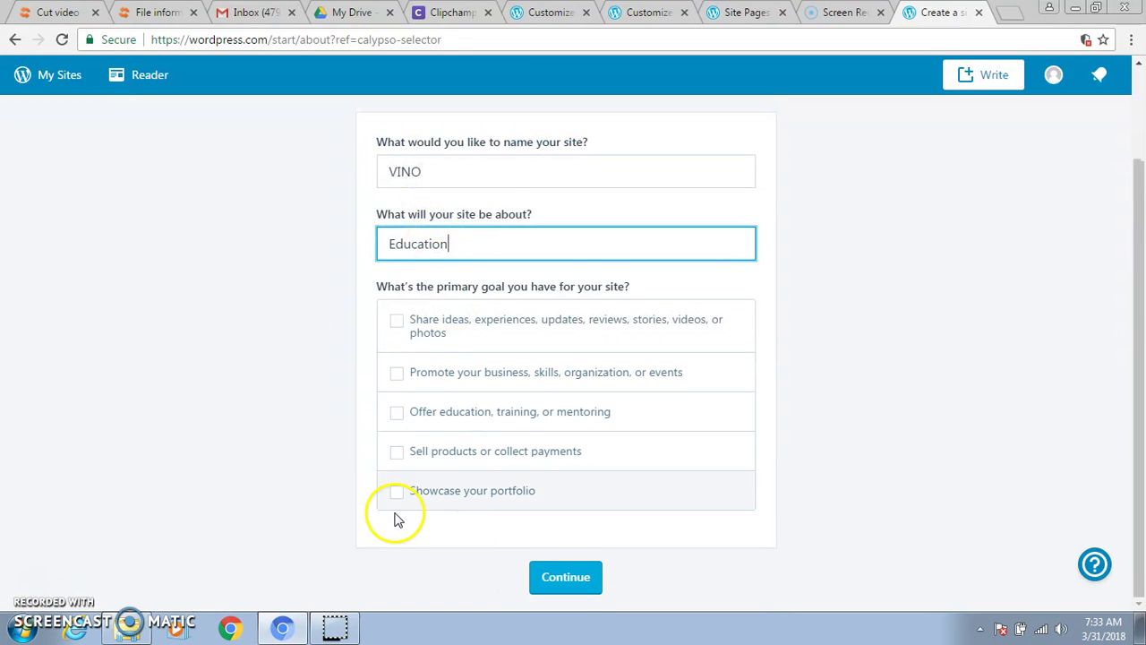
{"action": "left_click", "coordinate": [396, 414]}
{"action": "left_click", "coordinate": [543, 579]}
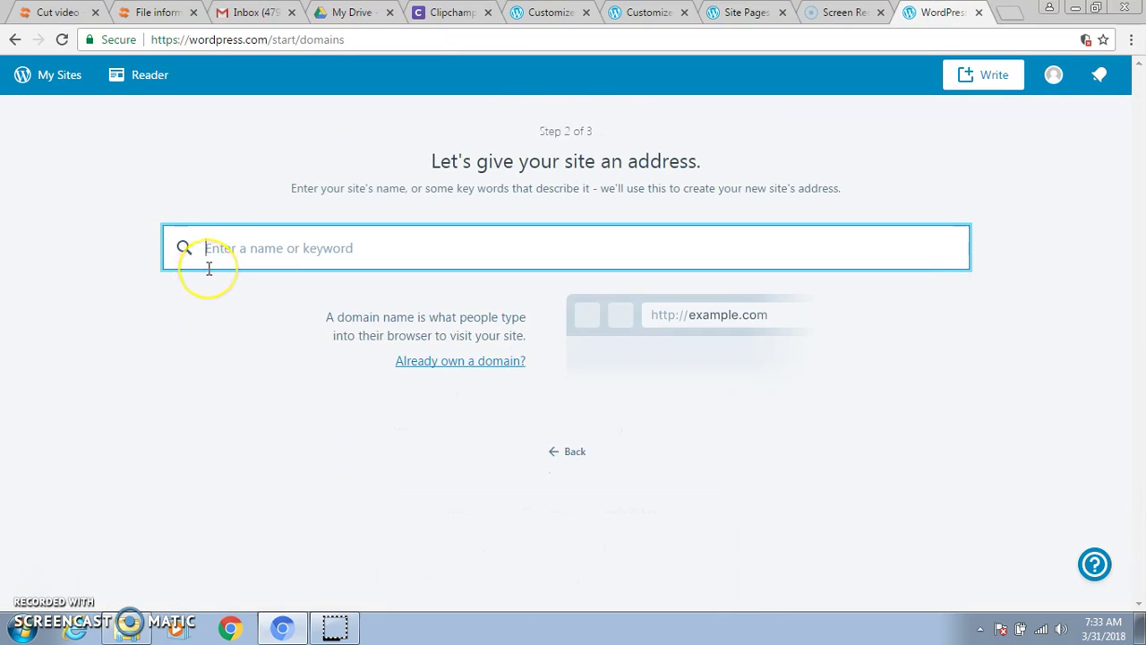
Step: Search for a site address with the keyword vinoinfot and select the free vinoinfot.wordpress.com address
{"action": "type", "text": "V"}
{"action": "key", "text": "BackSpace"}
{"action": "type", "text": "vinoinfo"}
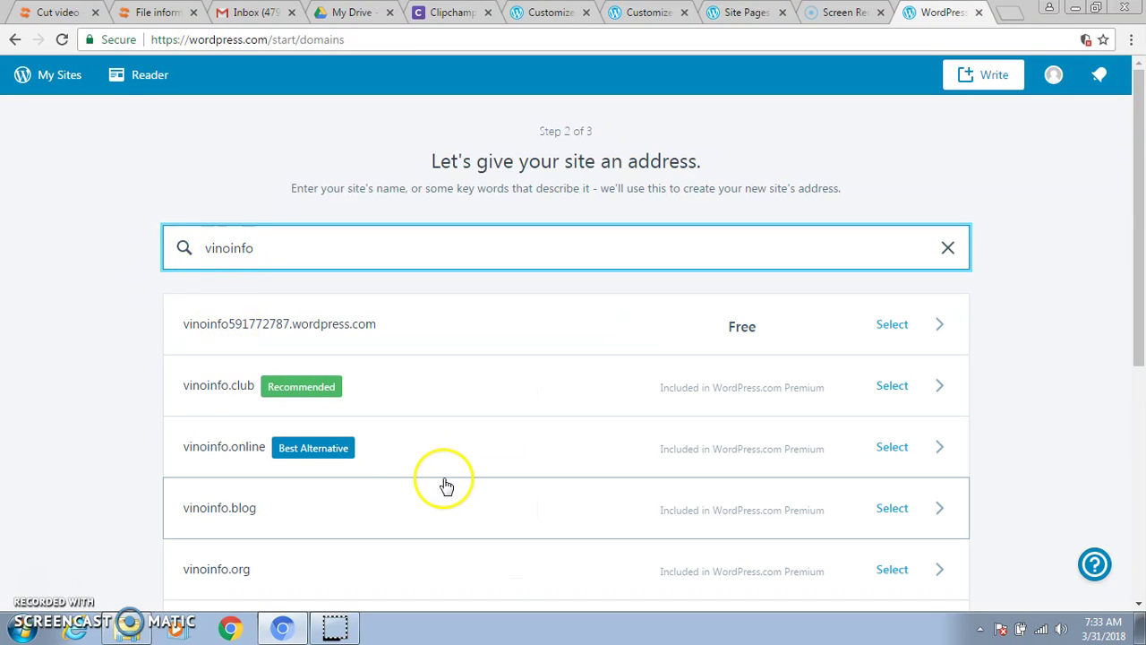
{"action": "scroll", "coordinate": [453, 483], "scroll_direction": "down", "scroll_amount": 1}
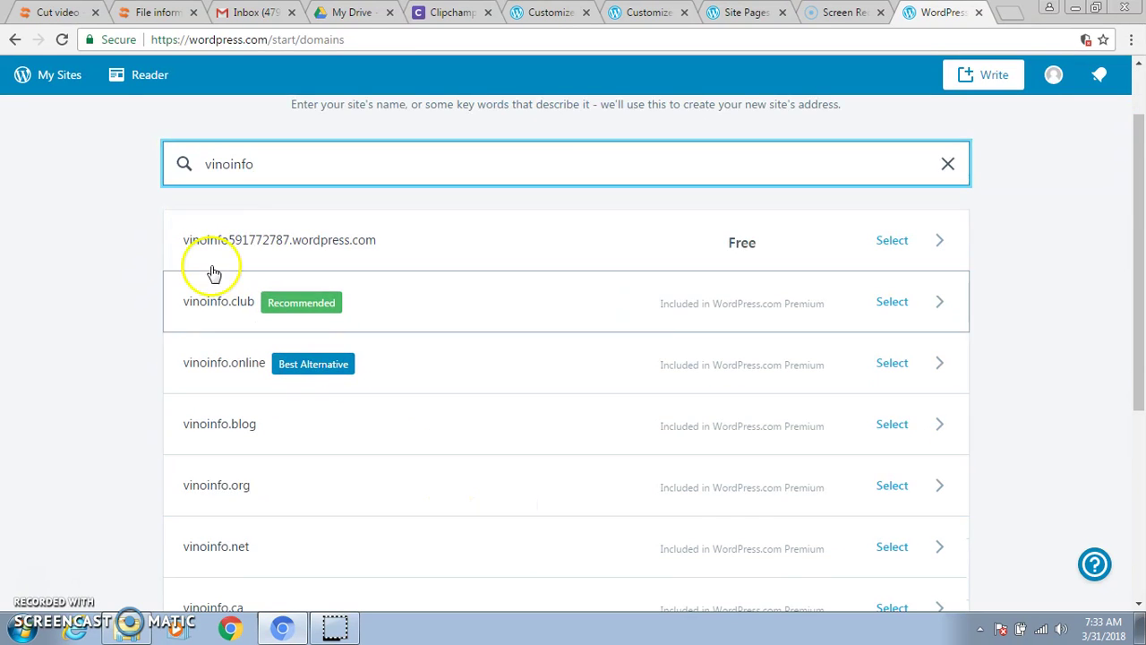
{"action": "left_click", "coordinate": [260, 167]}
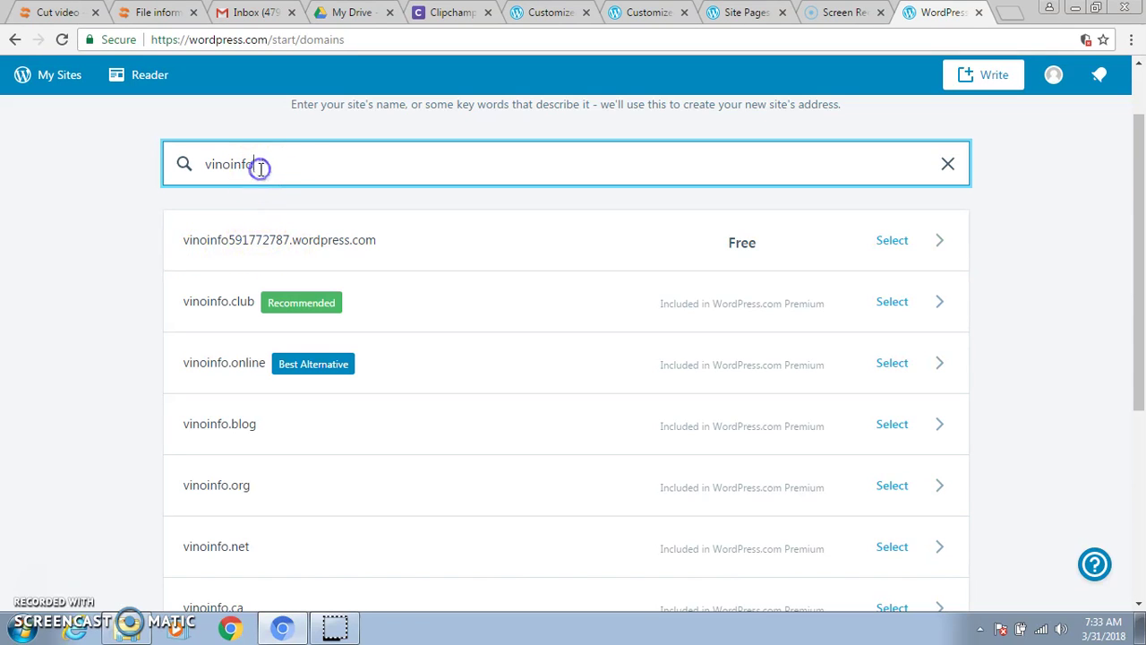
{"action": "type", "text": "t"}
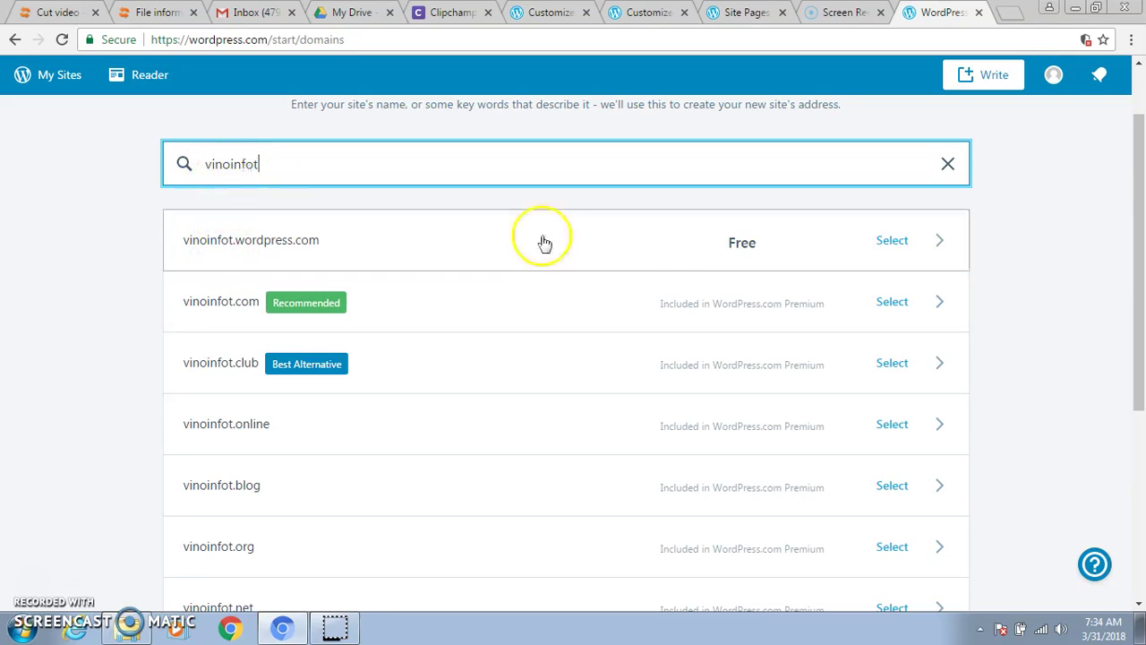
{"action": "left_click", "coordinate": [892, 248]}
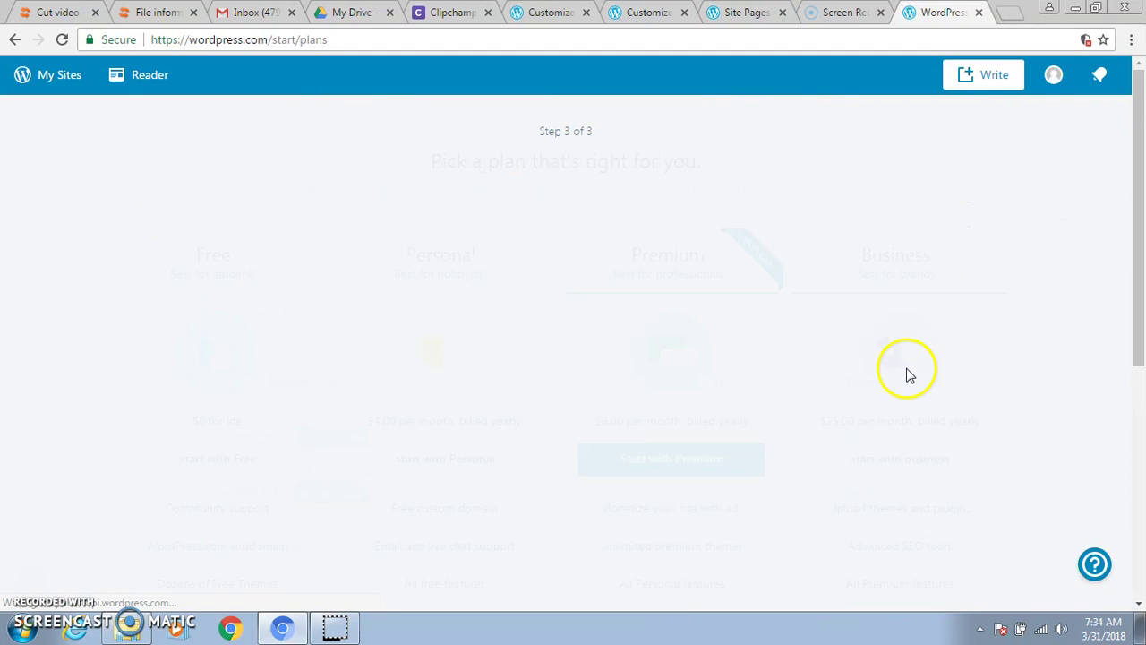
Step: Start the site with the Free plan and continue to the newly created site
{"action": "scroll", "coordinate": [318, 430], "scroll_direction": "down", "scroll_amount": 2}
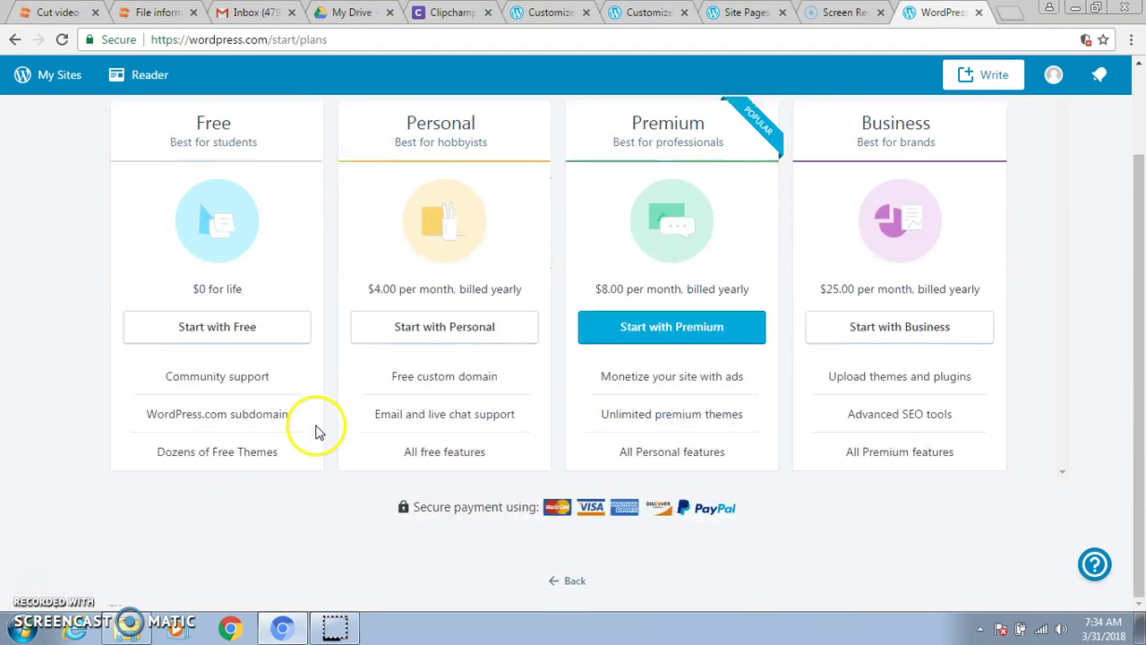
{"action": "left_click", "coordinate": [249, 331]}
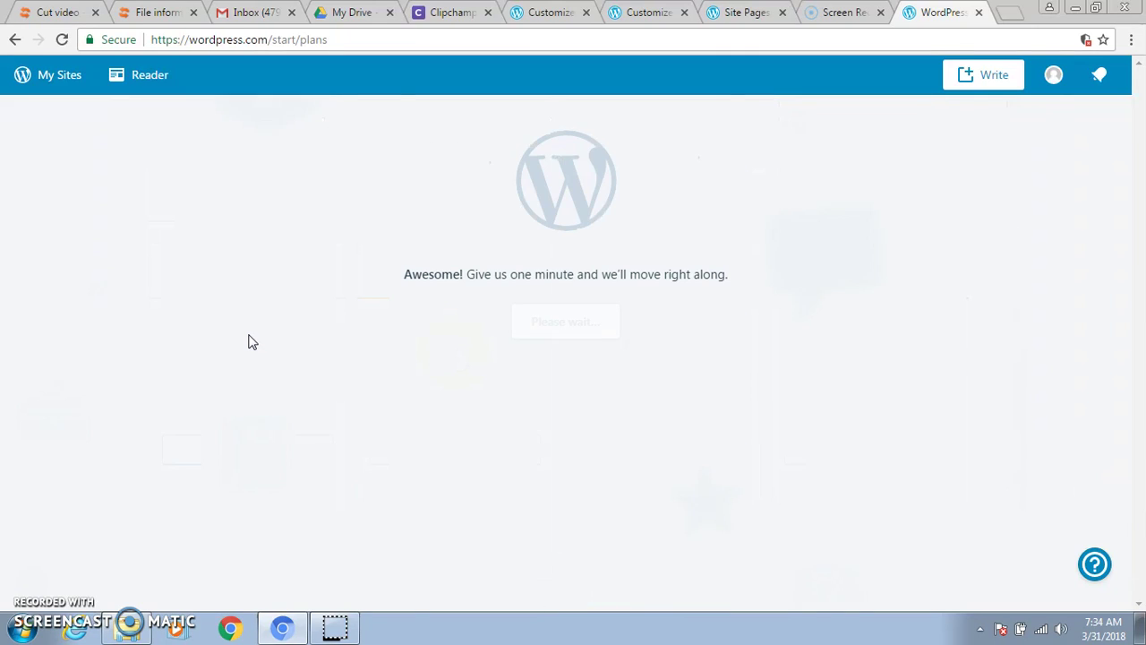
{"action": "left_click", "coordinate": [573, 333]}
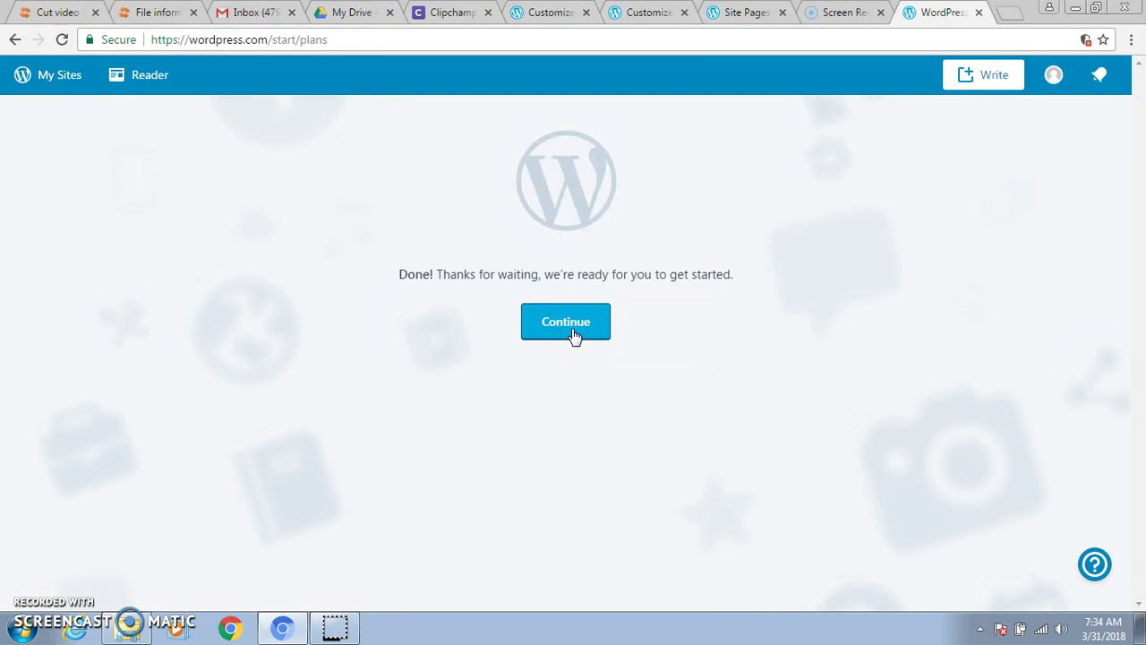
{"action": "left_click", "coordinate": [574, 333]}
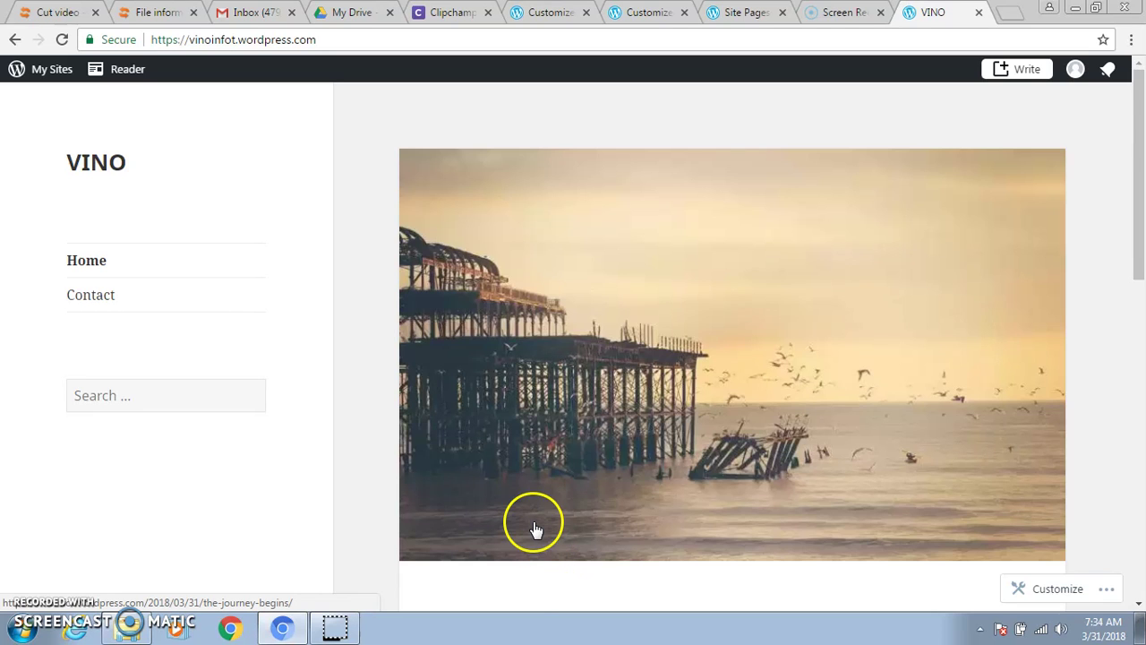
Step: Open the theme gallery for the new VINO site
{"action": "scroll", "coordinate": [535, 530], "scroll_direction": "down", "scroll_amount": 3}
{"action": "scroll", "coordinate": [539, 528], "scroll_direction": "up", "scroll_amount": 3}
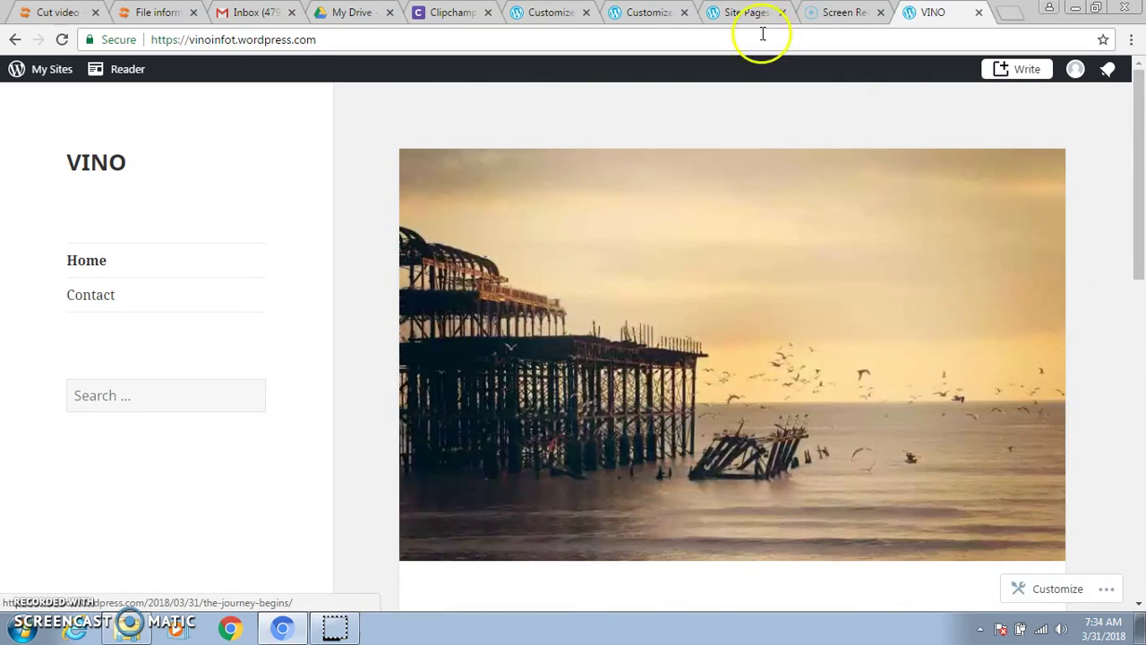
{"action": "left_click", "coordinate": [53, 71]}
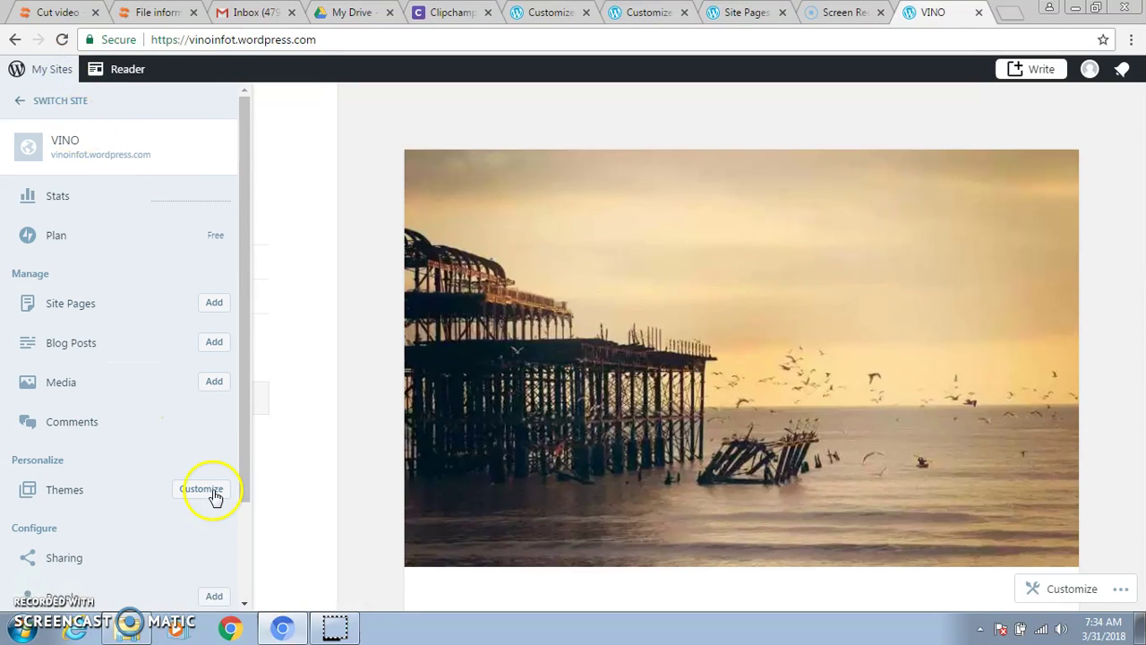
{"action": "left_click_drag", "start_coordinate": [243, 427], "coordinate": [204, 491]}
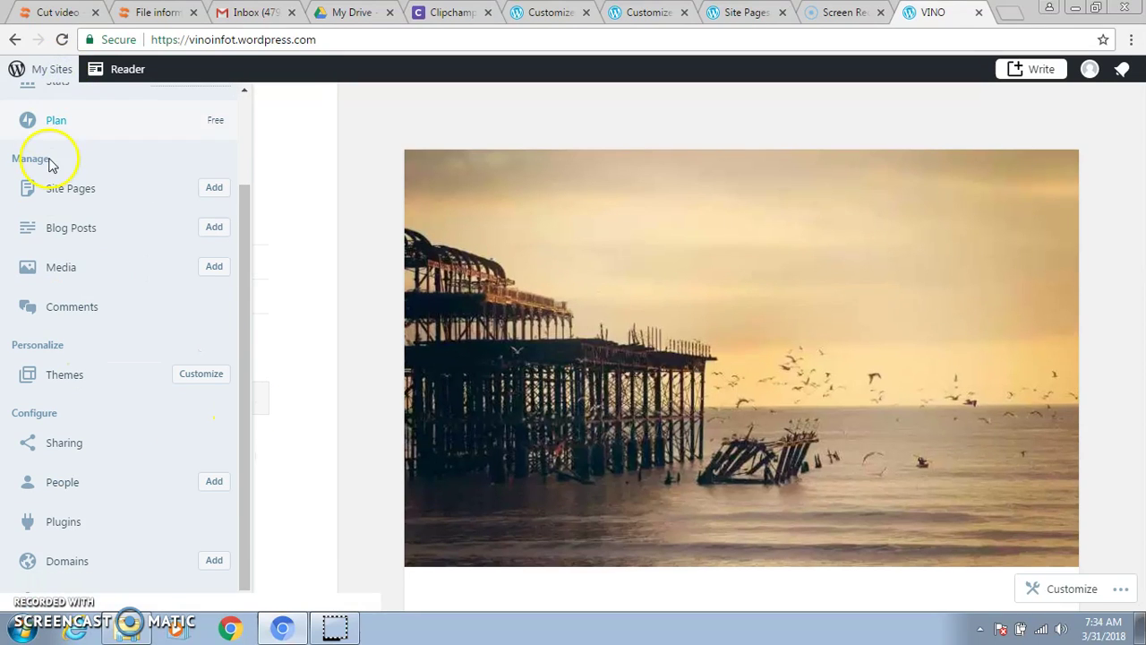
{"action": "left_click", "coordinate": [64, 376]}
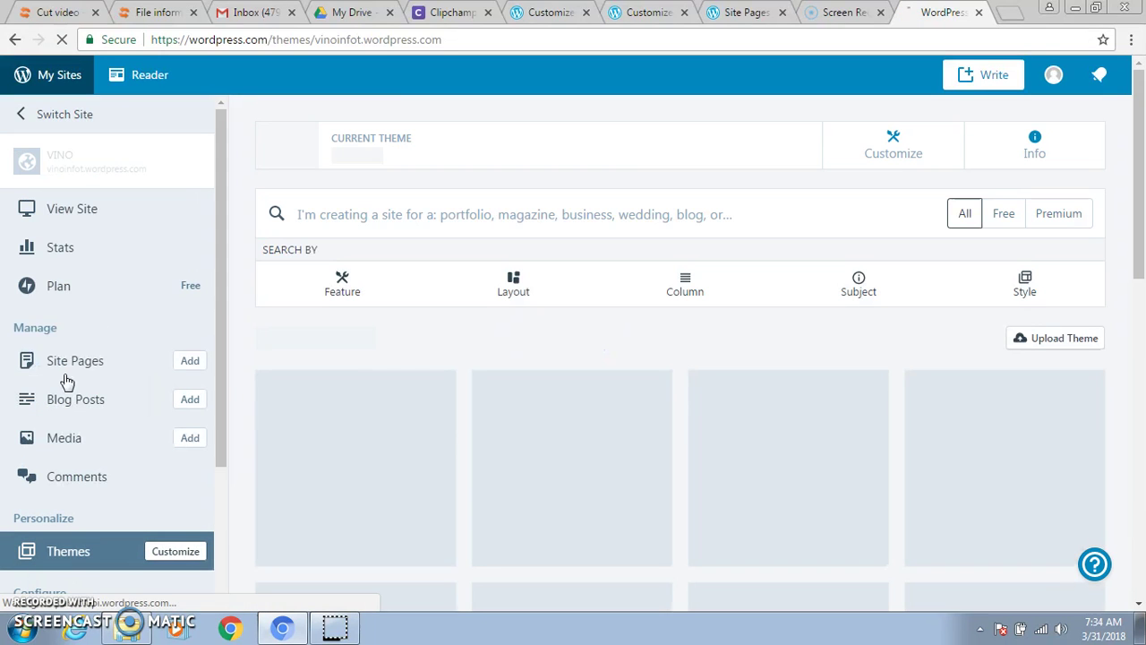
Step: Choose the Dara theme from the gallery and activate its free design for the site
{"action": "left_click", "coordinate": [493, 566]}
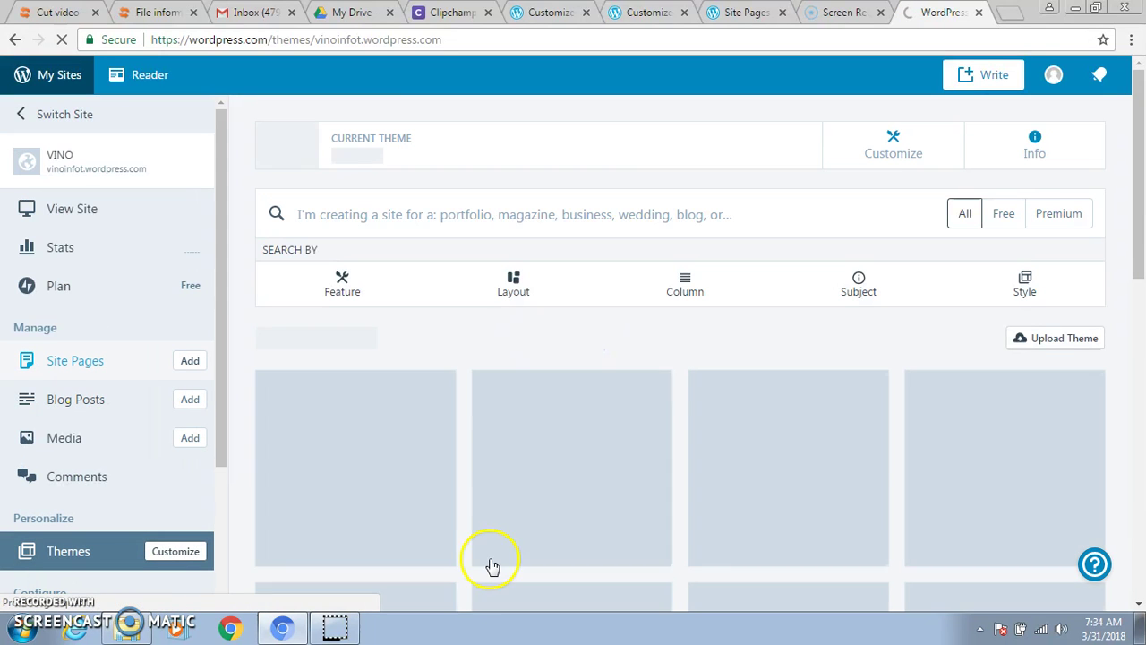
{"action": "scroll", "coordinate": [564, 507], "scroll_direction": "down", "scroll_amount": 10}
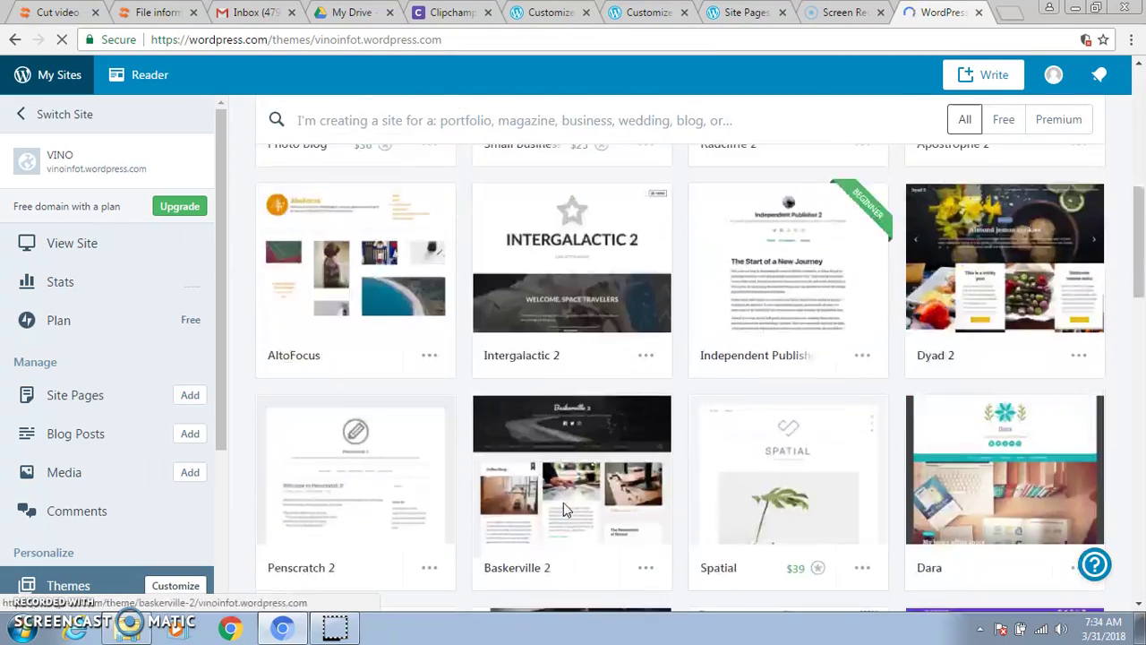
{"action": "scroll", "coordinate": [564, 510], "scroll_direction": "down", "scroll_amount": 3}
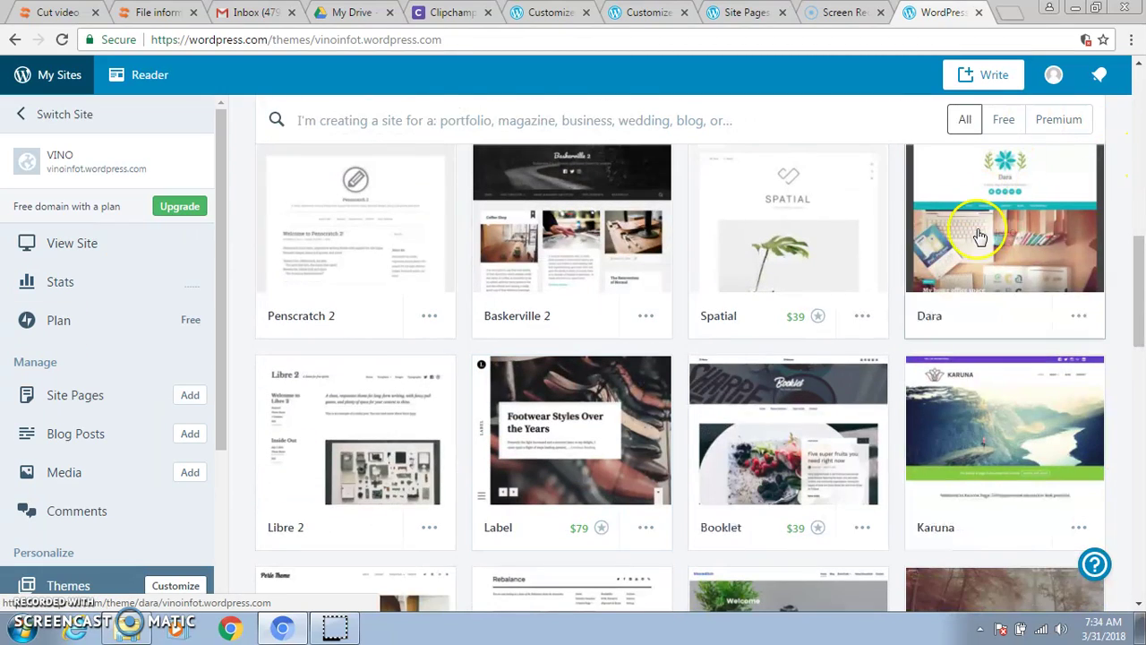
{"action": "left_click", "coordinate": [1005, 249]}
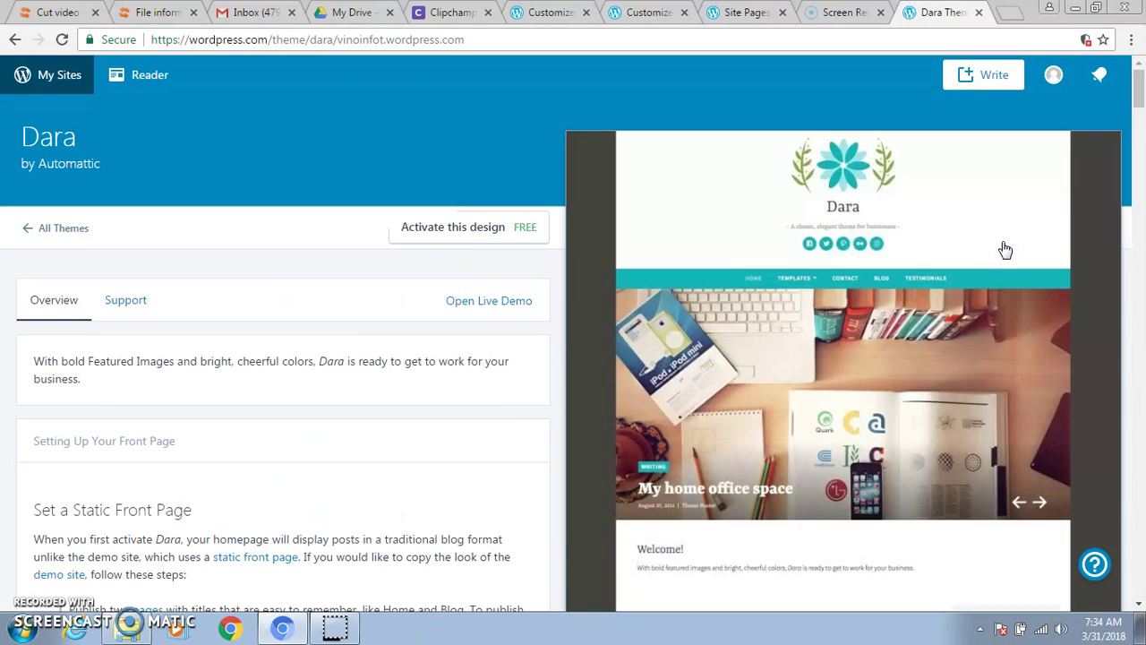
{"action": "left_click", "coordinate": [448, 233]}
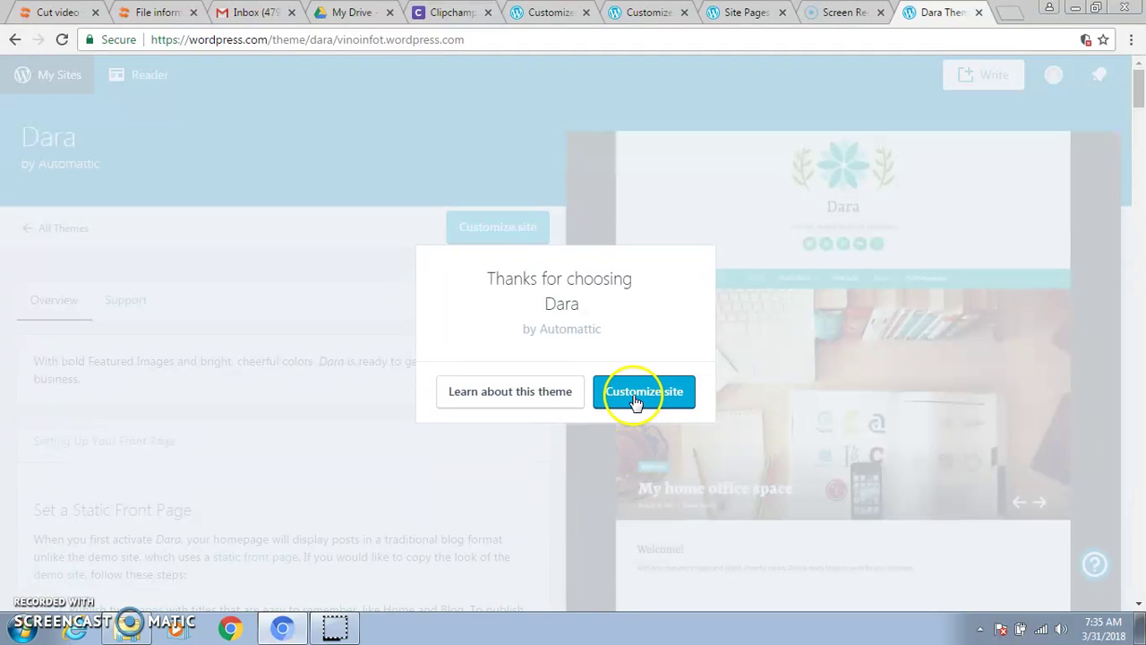
Step: In the customizer's Site Identity settings, set the site title to the lecturer's name followed by ", Lecturer /IT" and the tagline to "Promotes Knowledge...."
{"action": "left_click", "coordinate": [634, 400]}
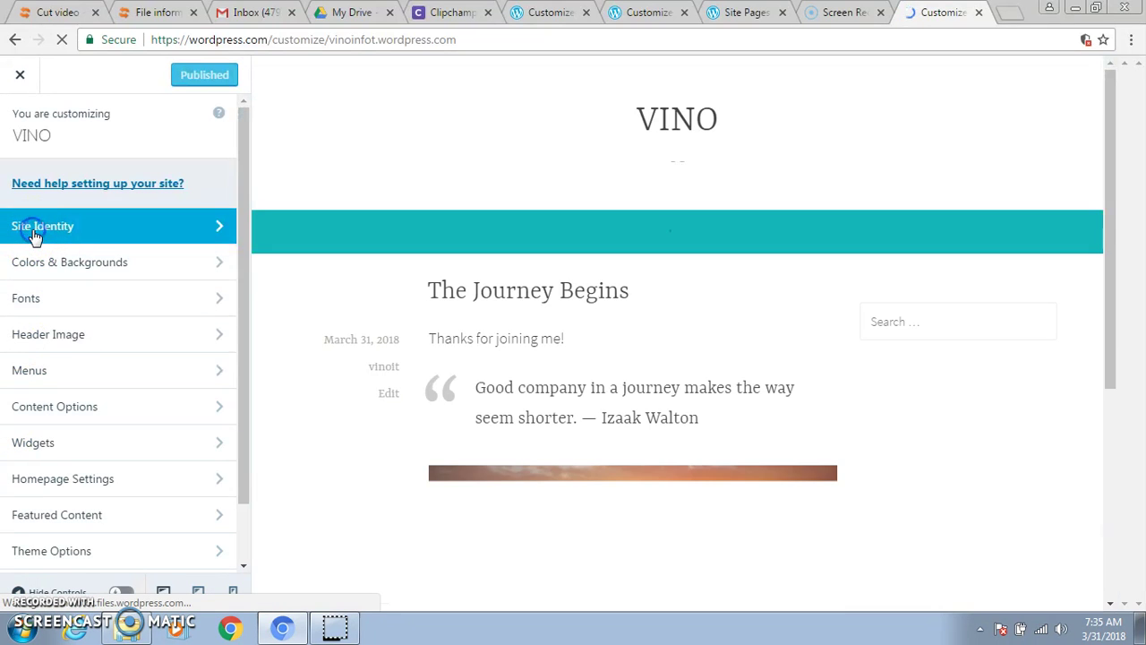
{"action": "left_click", "coordinate": [35, 227]}
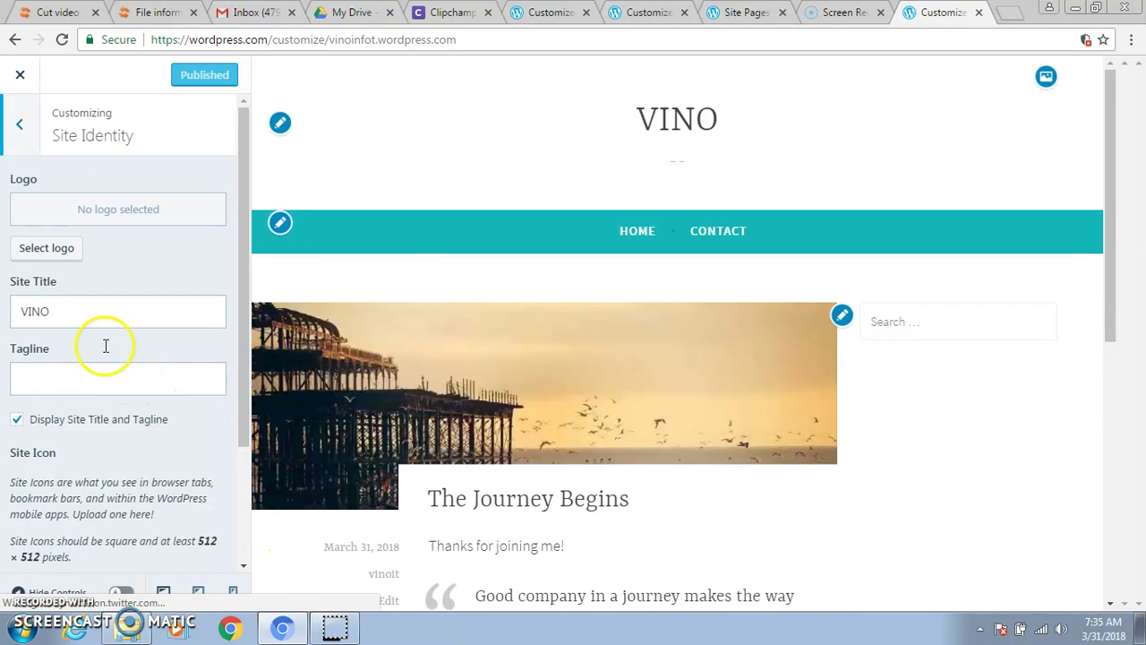
{"action": "left_click", "coordinate": [75, 317]}
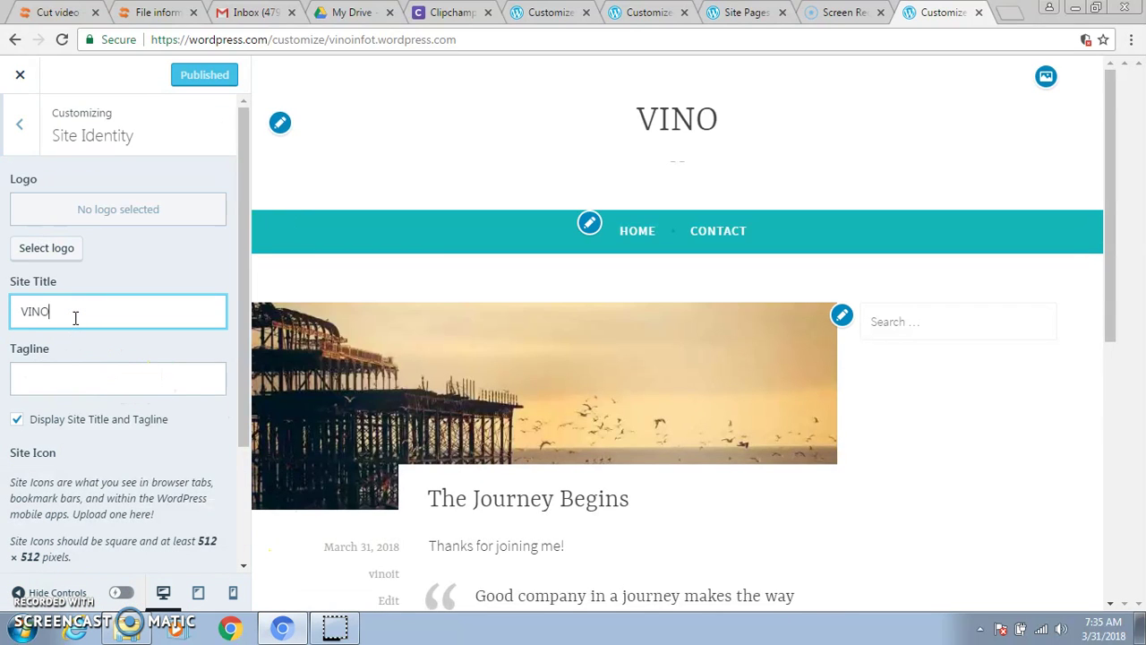
{"action": "type", "text": "a"}
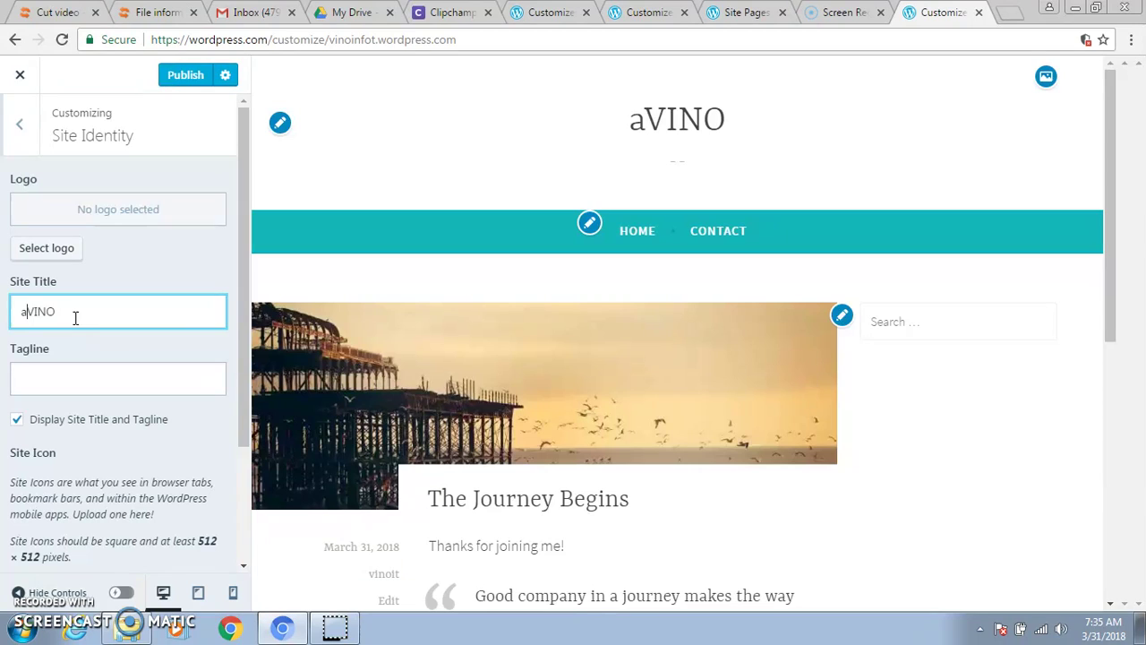
{"action": "type", "text": "A."}
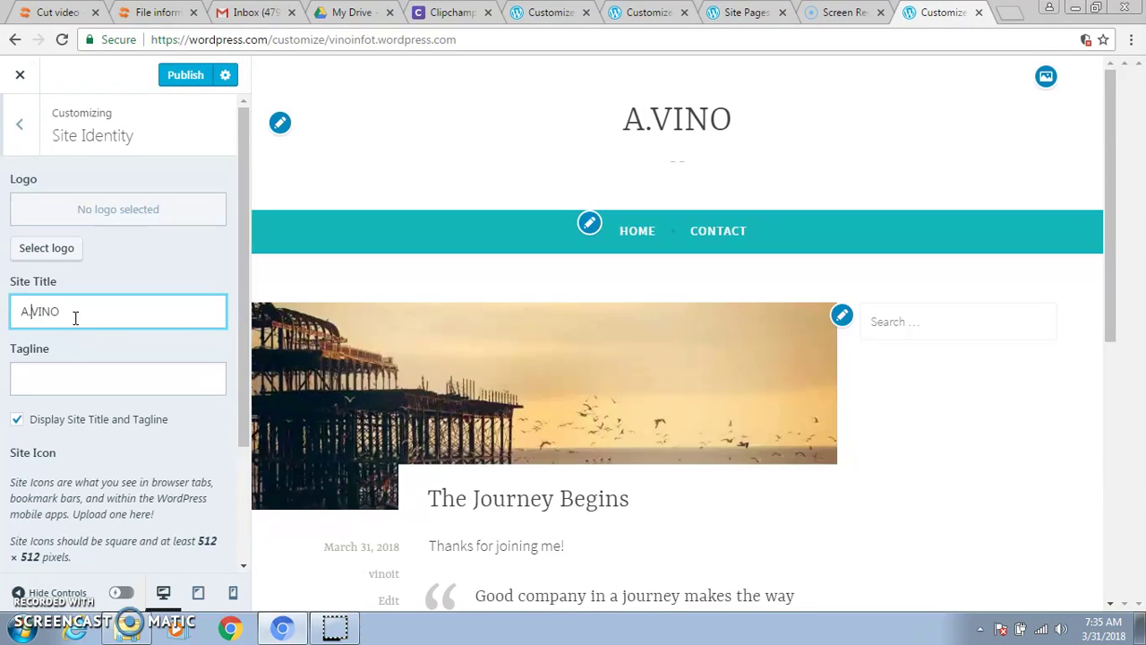
{"action": "left_click", "coordinate": [82, 313]}
{"action": "type", "text": "L"}
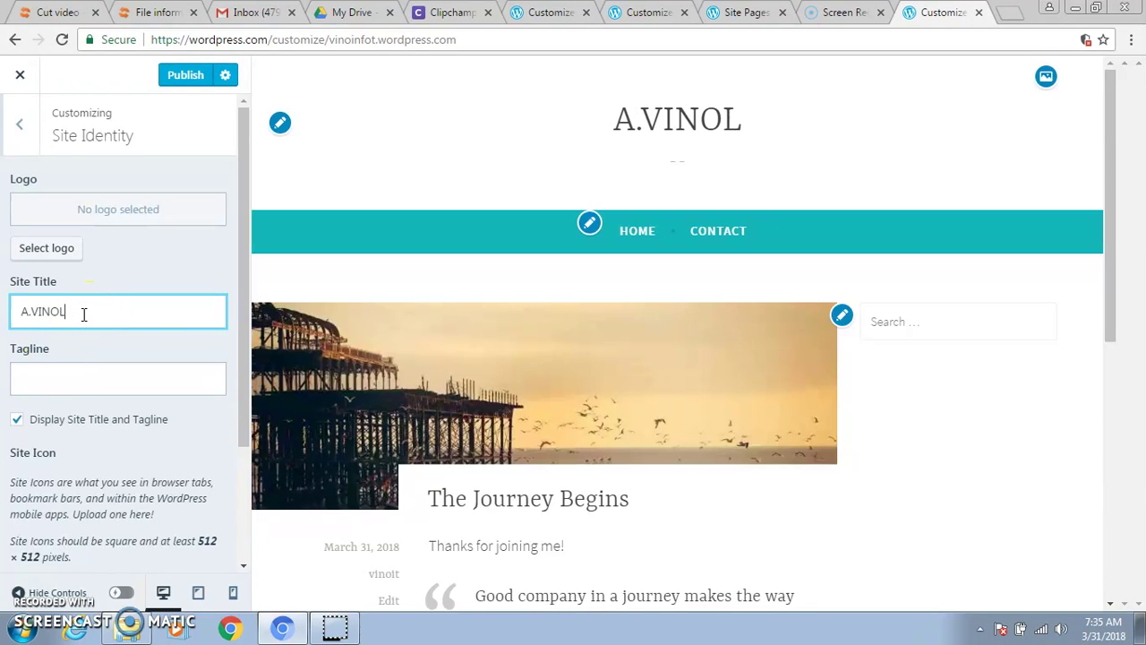
{"action": "type", "text": "IA,"}
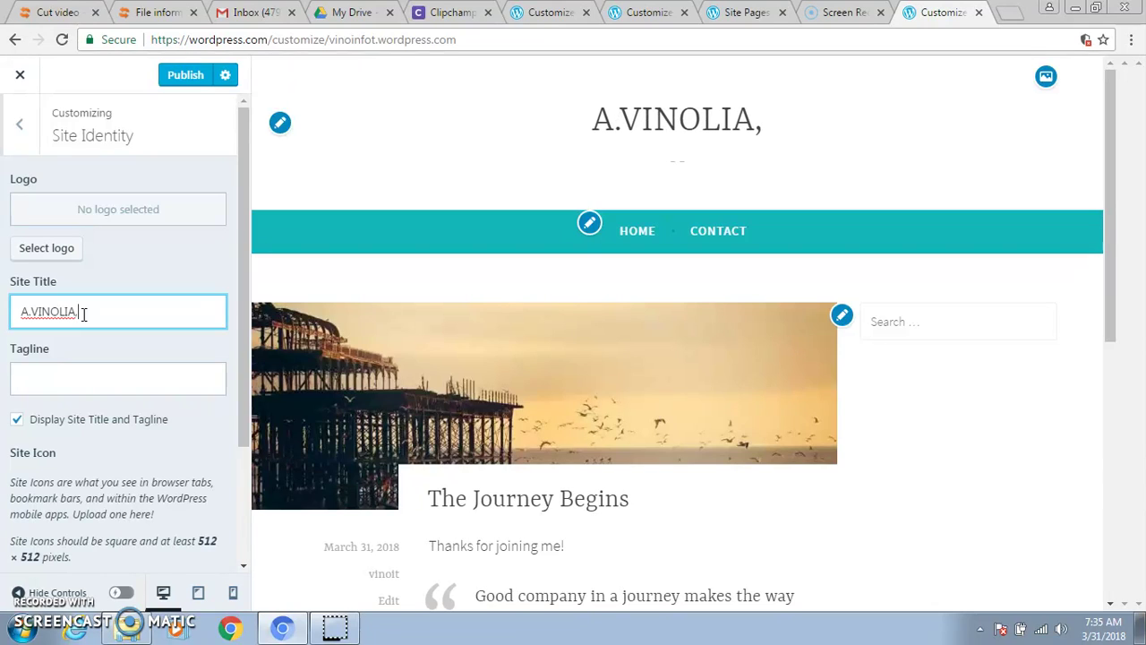
{"action": "type", "text": " Lect"}
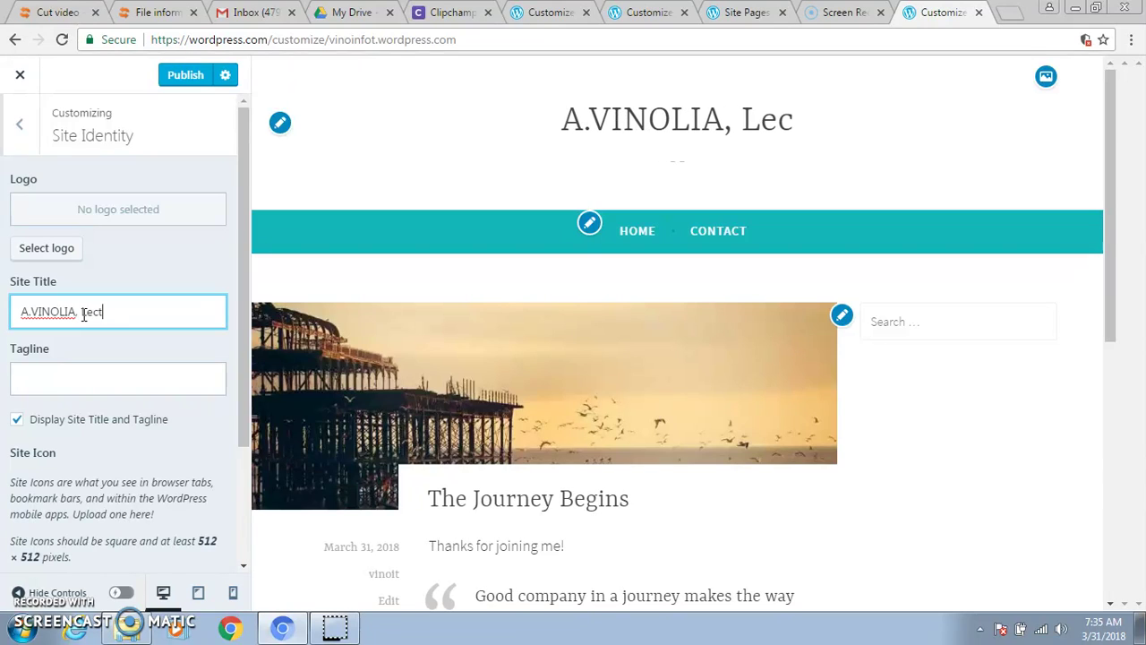
{"action": "type", "text": "urer "}
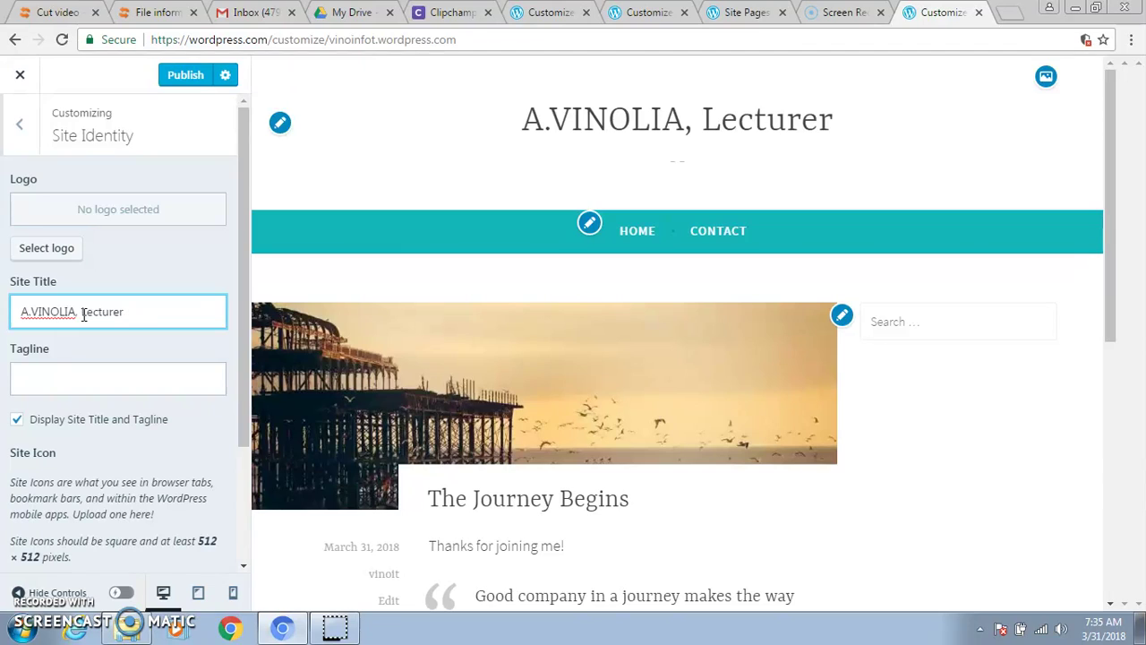
{"action": "type", "text": "/IT"}
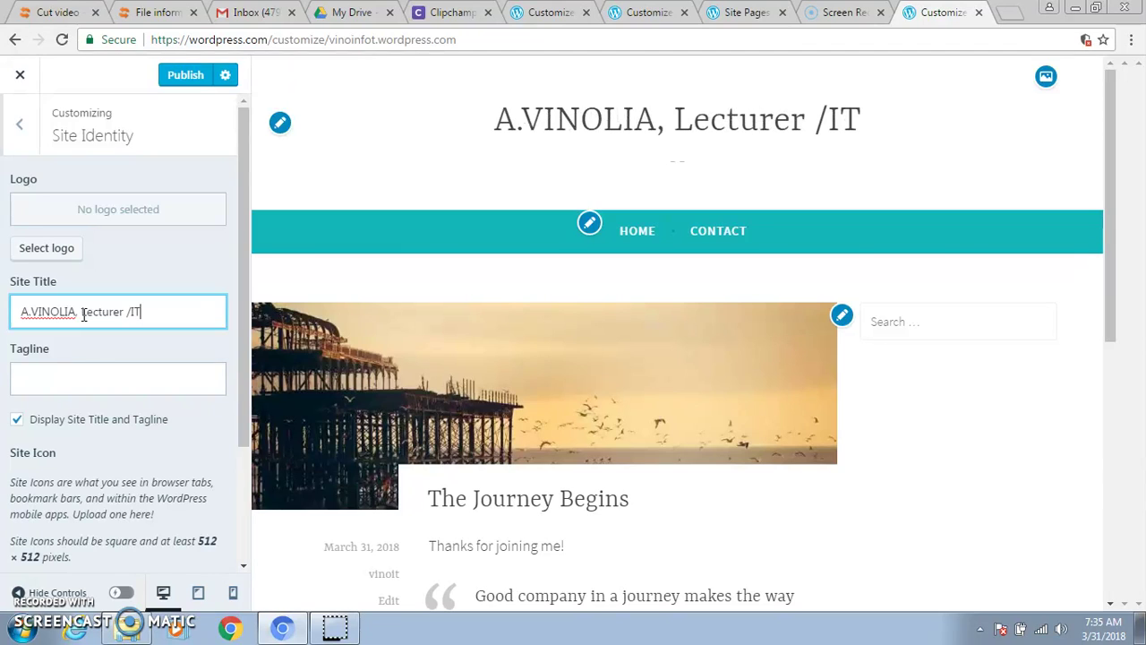
{"action": "left_click", "coordinate": [115, 385]}
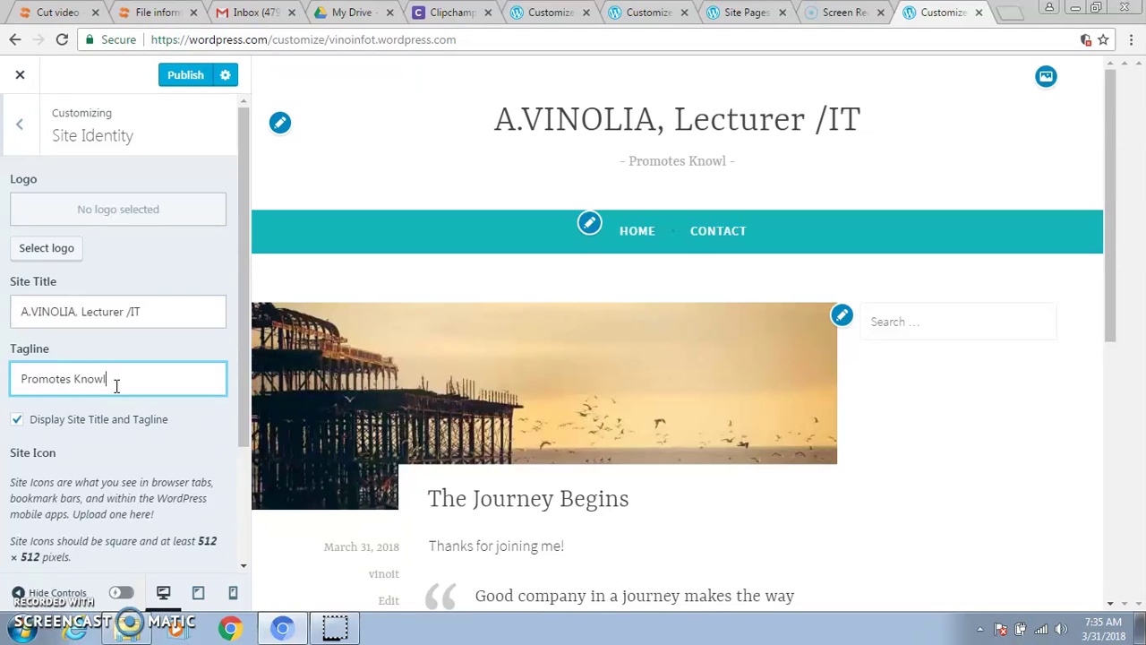
{"action": "type", "text": "ge...."}
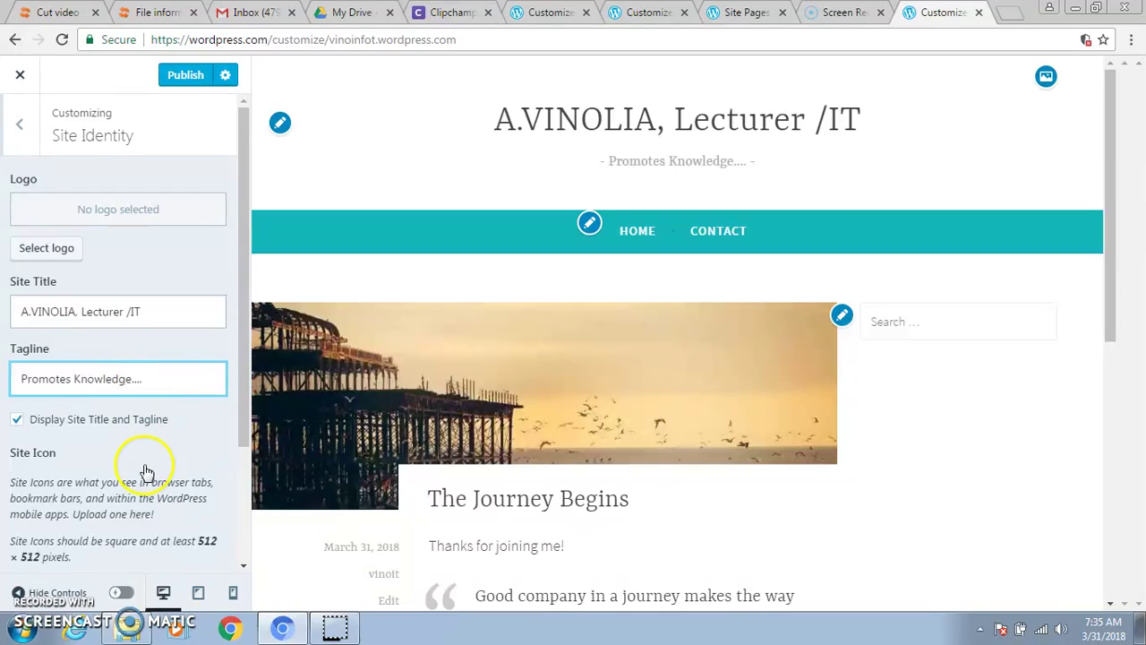
Step: Start choosing a site icon and open the file selection for uploading a new image from the computer
{"action": "scroll", "coordinate": [146, 473], "scroll_direction": "down", "scroll_amount": 2}
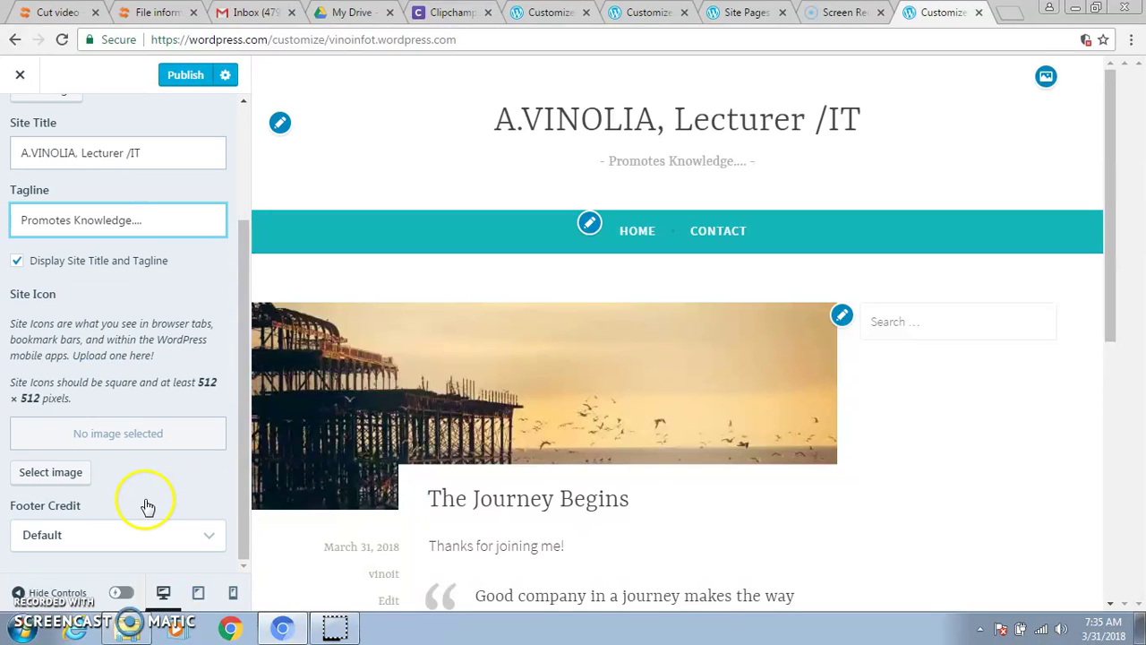
{"action": "left_click", "coordinate": [43, 473]}
{"action": "left_click", "coordinate": [169, 141]}
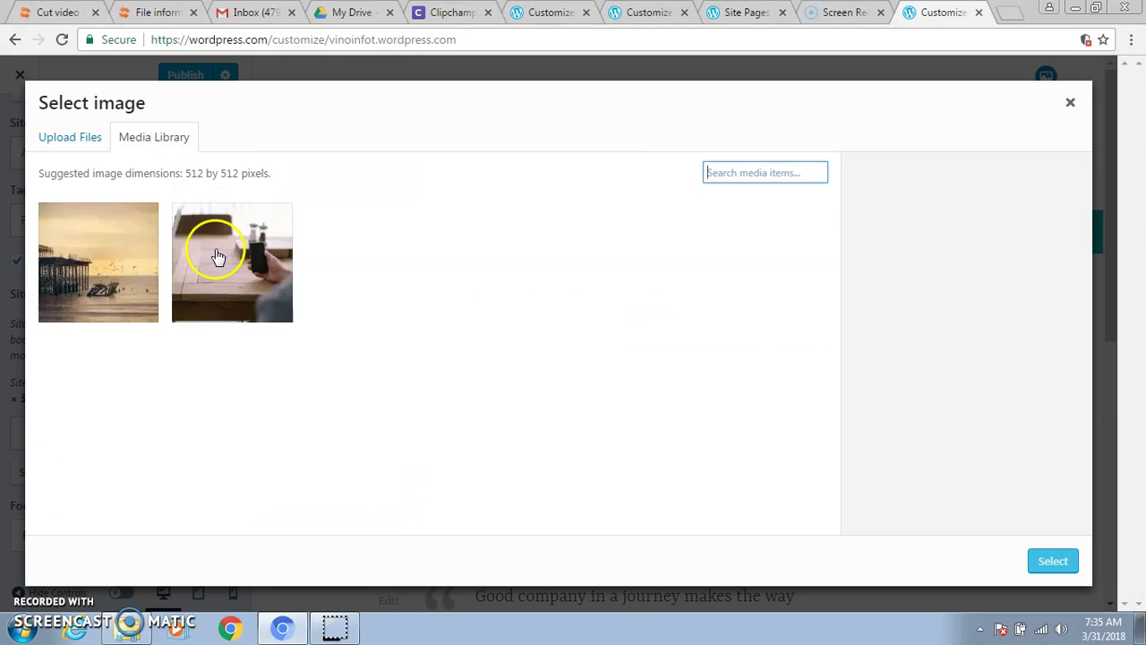
{"action": "left_click", "coordinate": [94, 145]}
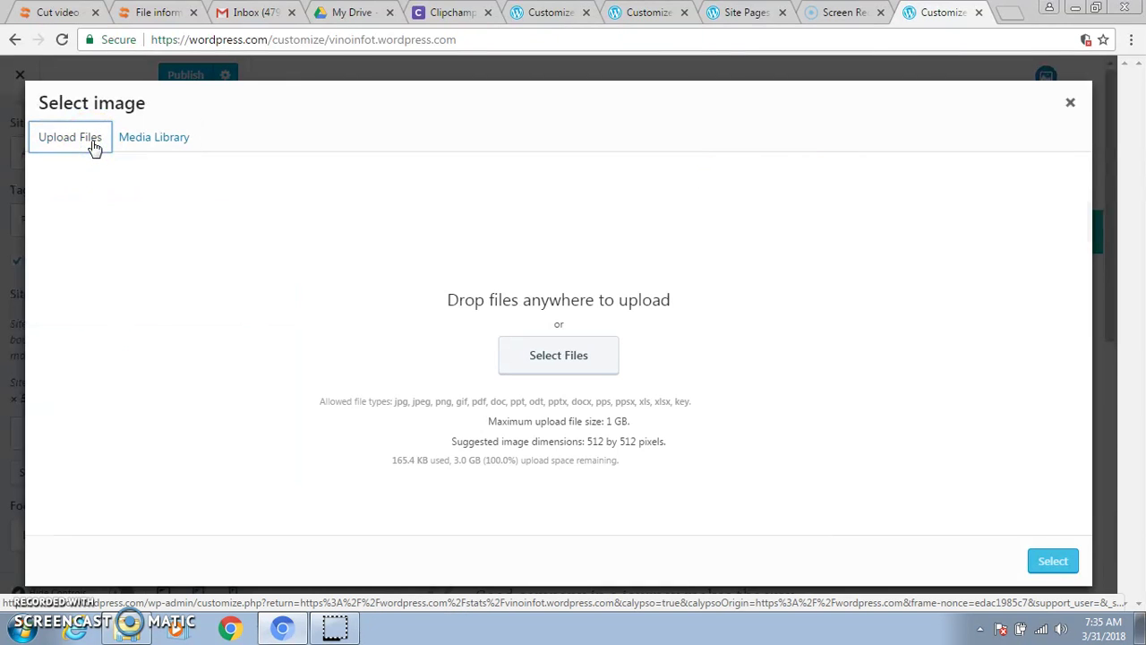
{"action": "left_click", "coordinate": [548, 356]}
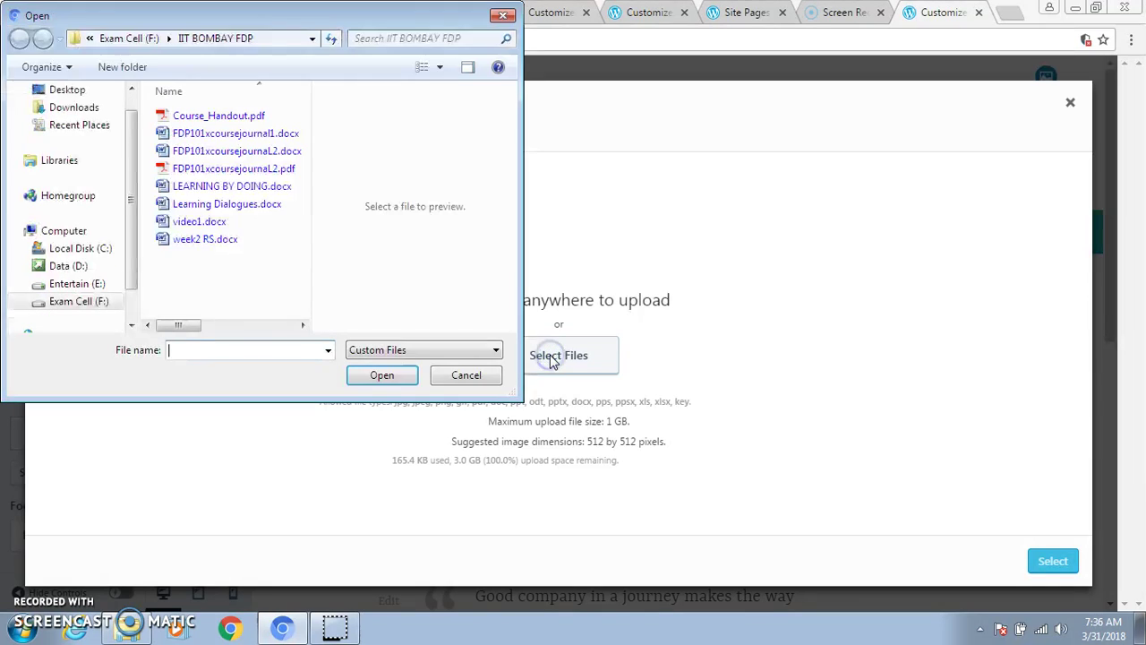
Step: Upload the Educational-Quote-and-Image-about-the-importance-of-education picture from the COMPERING folder on Exam Cell (F:) and crop it as the site icon
{"action": "scroll", "coordinate": [115, 255], "scroll_direction": "down", "scroll_amount": 2}
{"action": "left_click", "coordinate": [100, 266]}
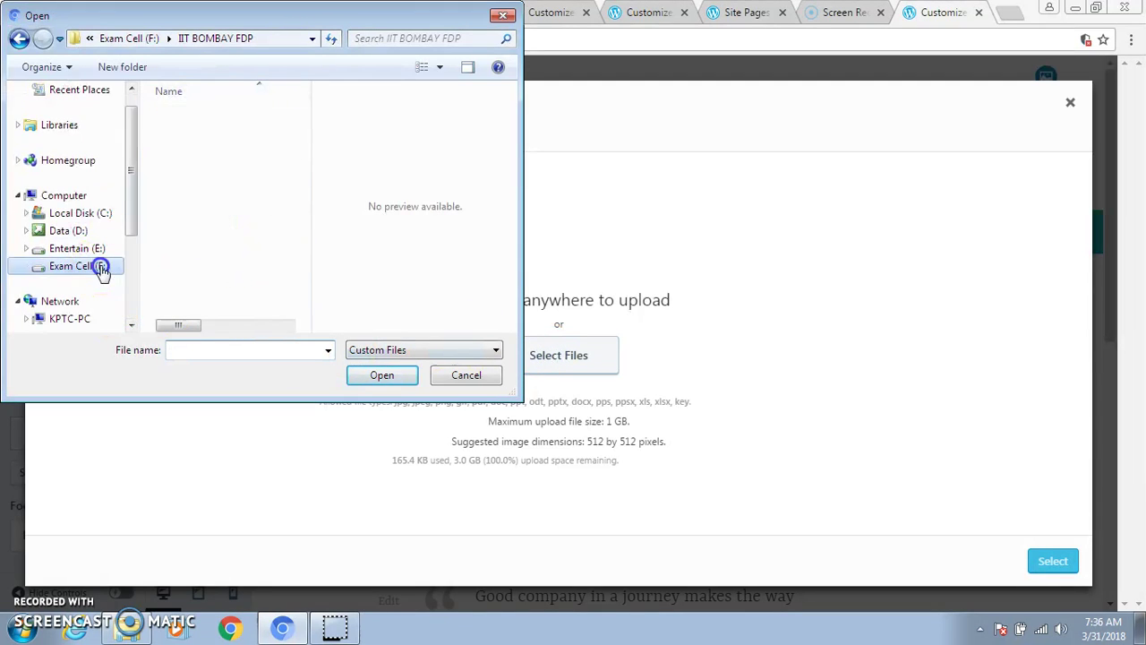
{"action": "double_click", "coordinate": [186, 117]}
{"action": "left_click_drag", "start_coordinate": [302, 107], "coordinate": [301, 131]}
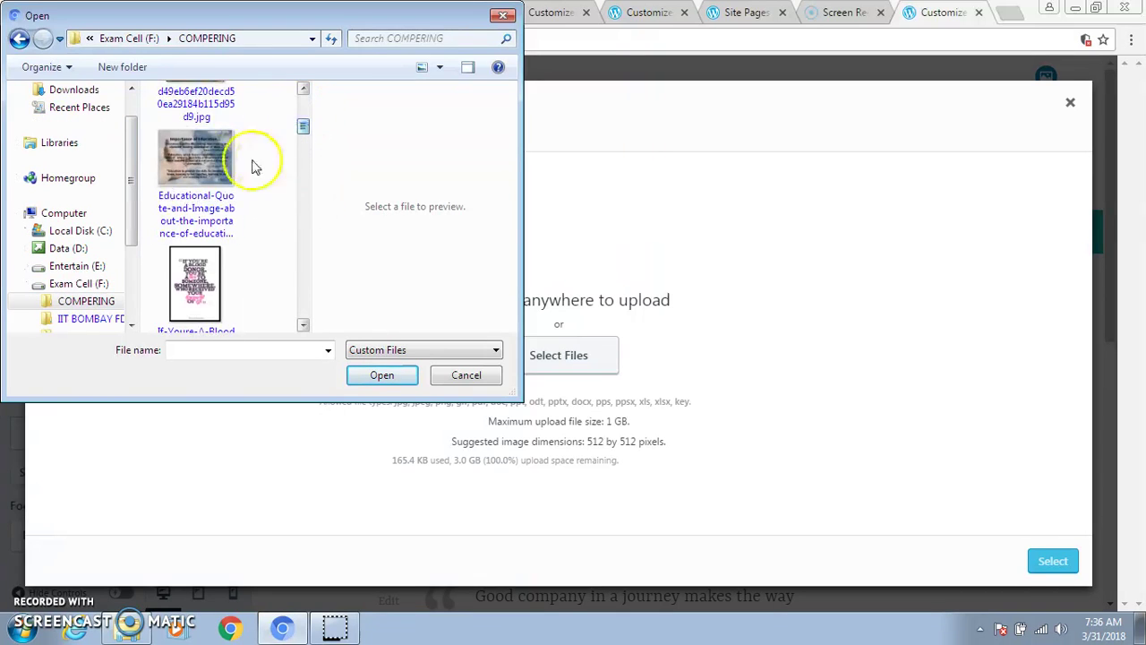
{"action": "left_click", "coordinate": [221, 157]}
{"action": "left_click", "coordinate": [382, 376]}
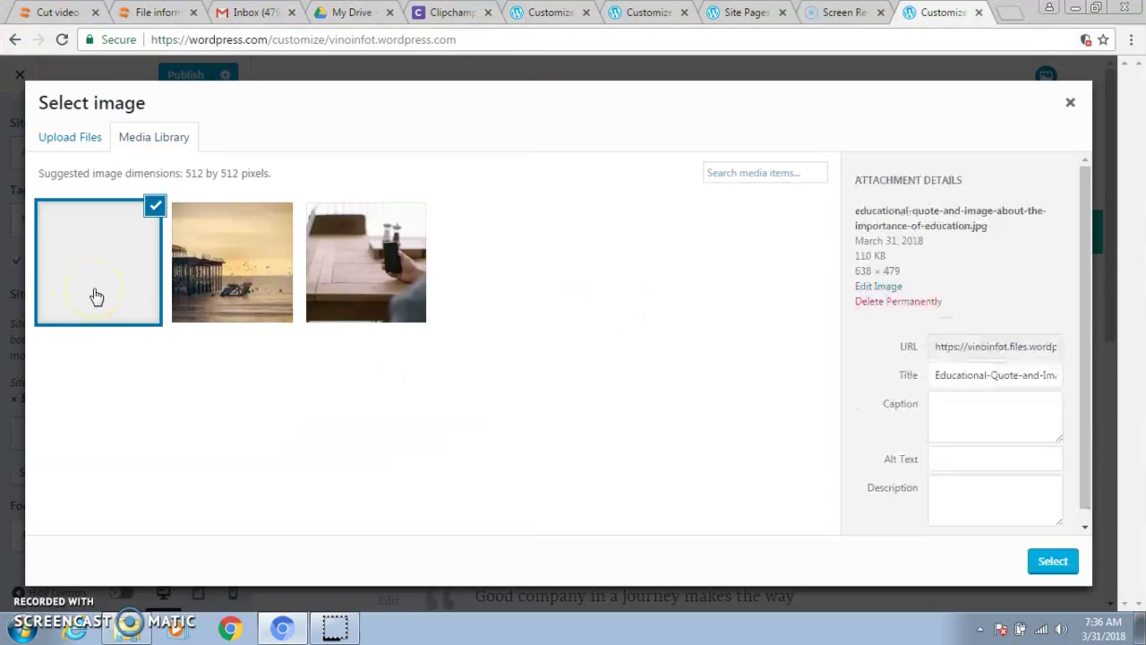
{"action": "left_click", "coordinate": [1047, 570]}
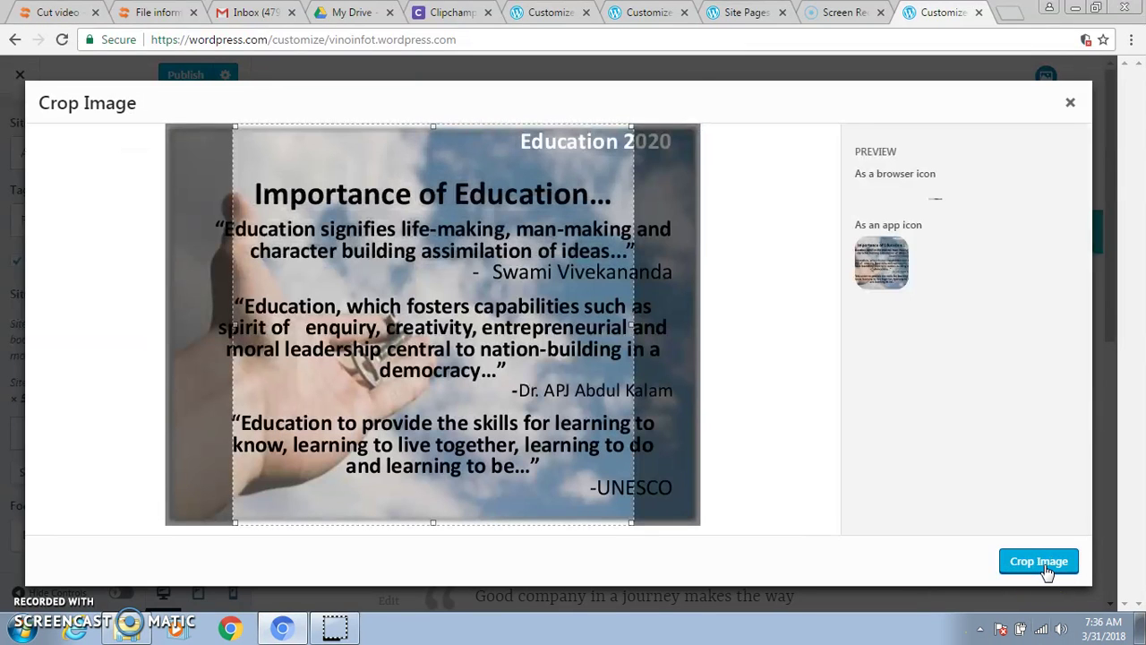
{"action": "left_click", "coordinate": [1047, 571]}
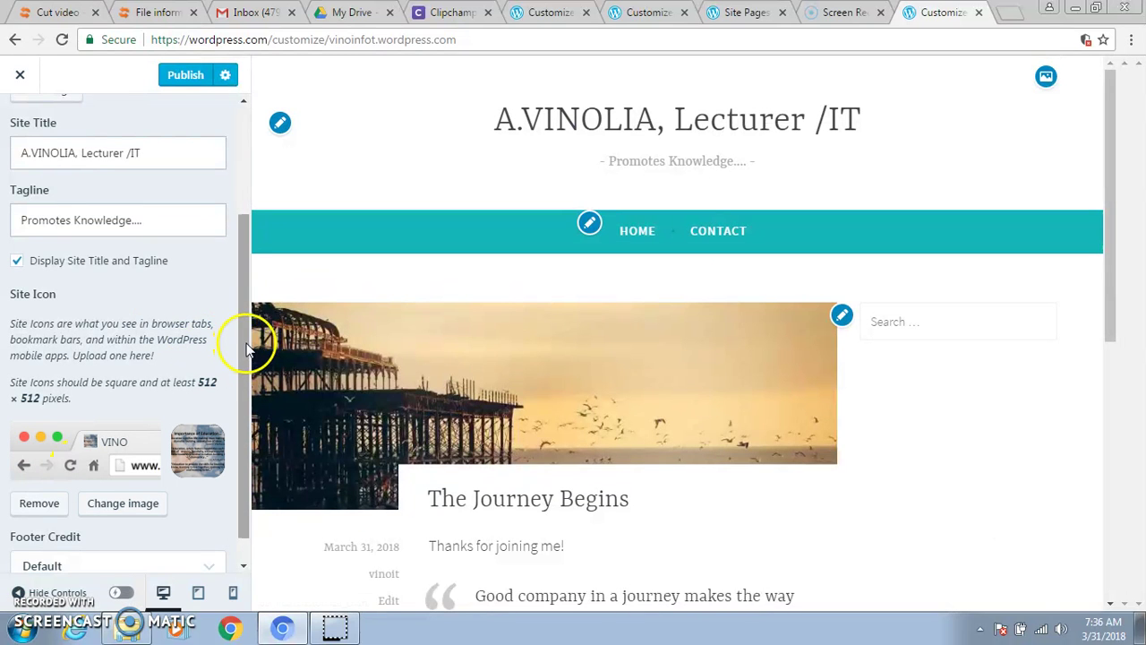
Step: Set the footer credit to "Powered by WordPress.com" and publish the site identity changes
{"action": "left_click_drag", "start_coordinate": [248, 340], "coordinate": [246, 466]}
{"action": "left_click", "coordinate": [211, 539]}
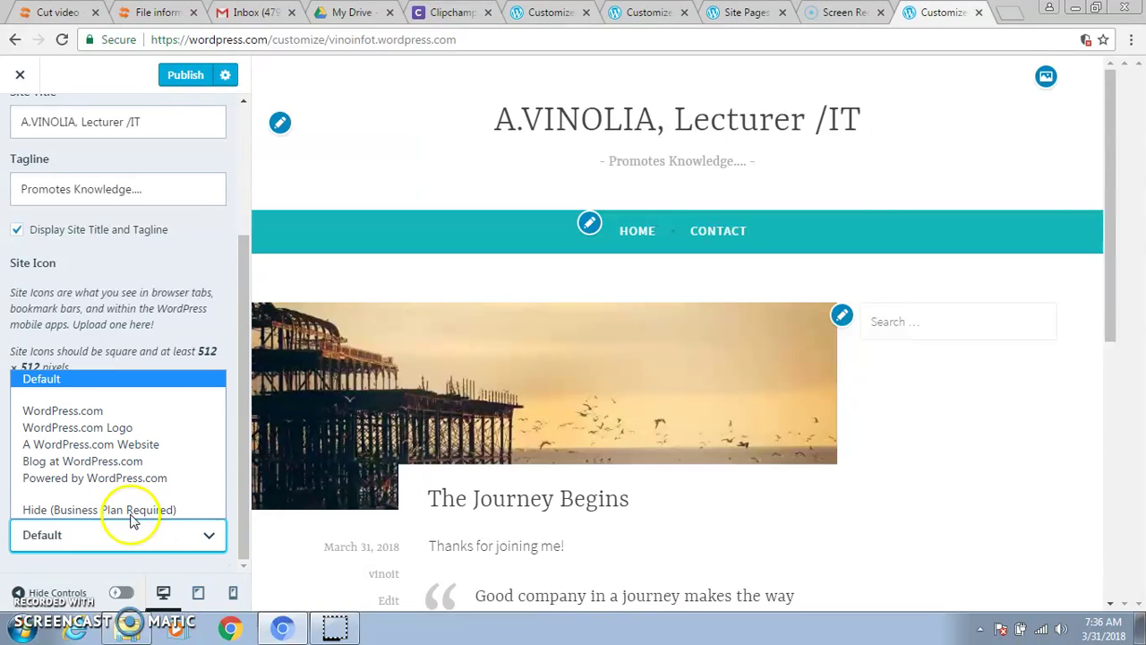
{"action": "left_click", "coordinate": [120, 478]}
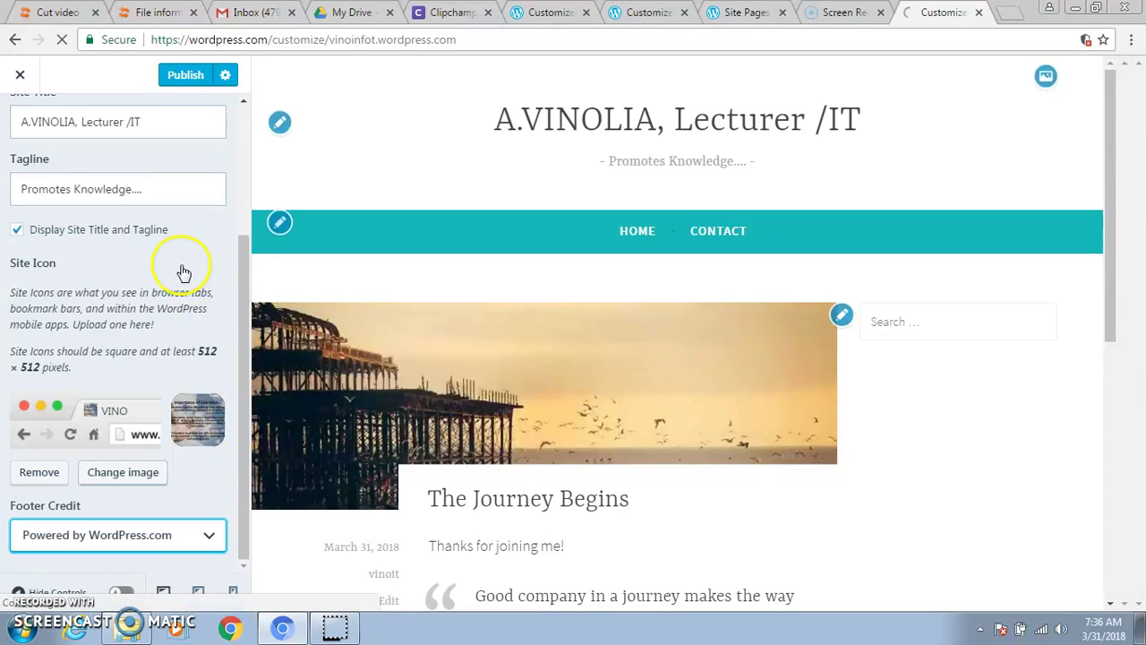
{"action": "mouse_move", "coordinate": [1121, 174]}
{"action": "left_mouse_down"}
{"action": "mouse_move", "coordinate": [1119, 447]}
{"action": "mouse_move", "coordinate": [1106, 181]}
{"action": "left_mouse_up"}
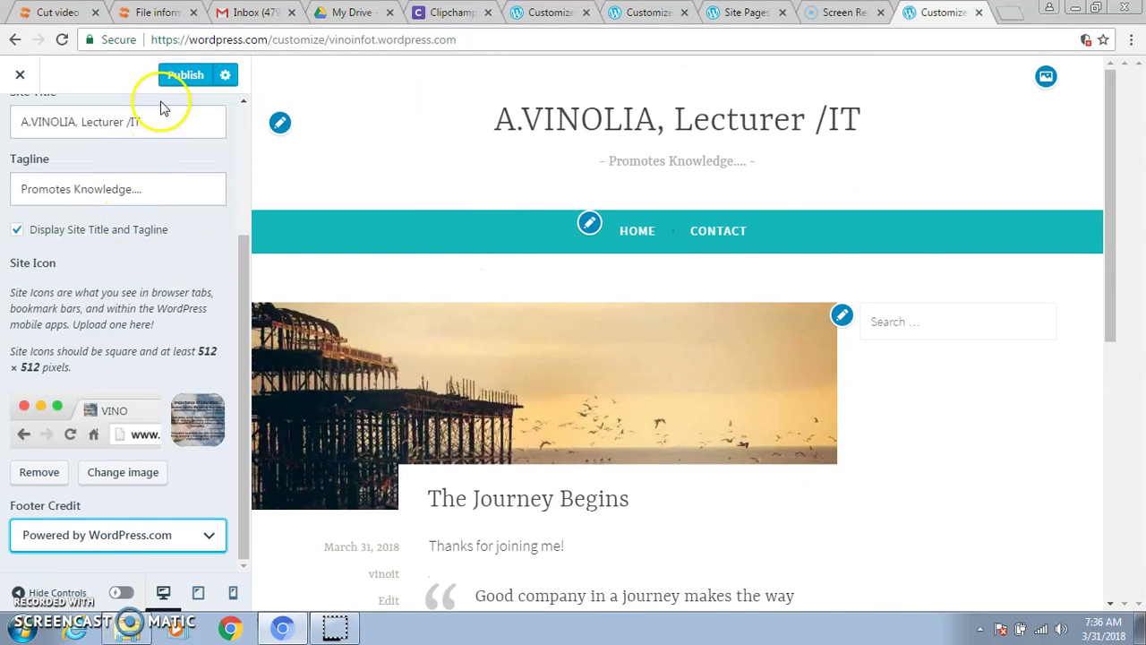
{"action": "left_click", "coordinate": [178, 76]}
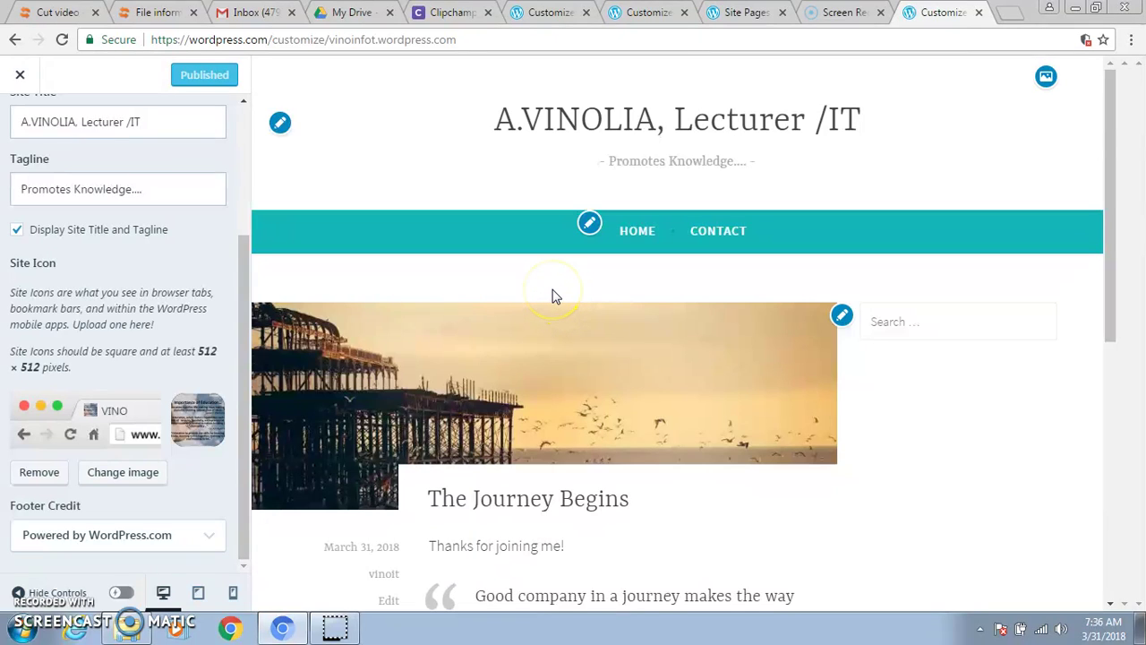
Step: Close and reopen the site customizer and rename the Primary menu as Mymenu
{"action": "left_click", "coordinate": [32, 84]}
{"action": "left_click", "coordinate": [20, 82]}
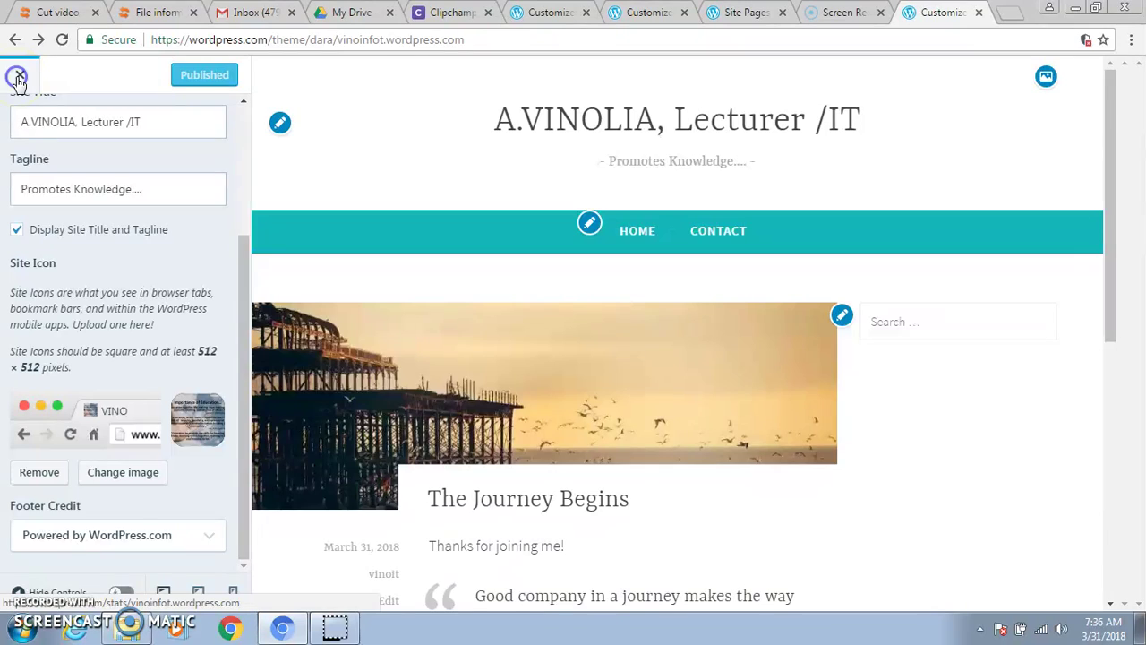
{"action": "left_click", "coordinate": [470, 236]}
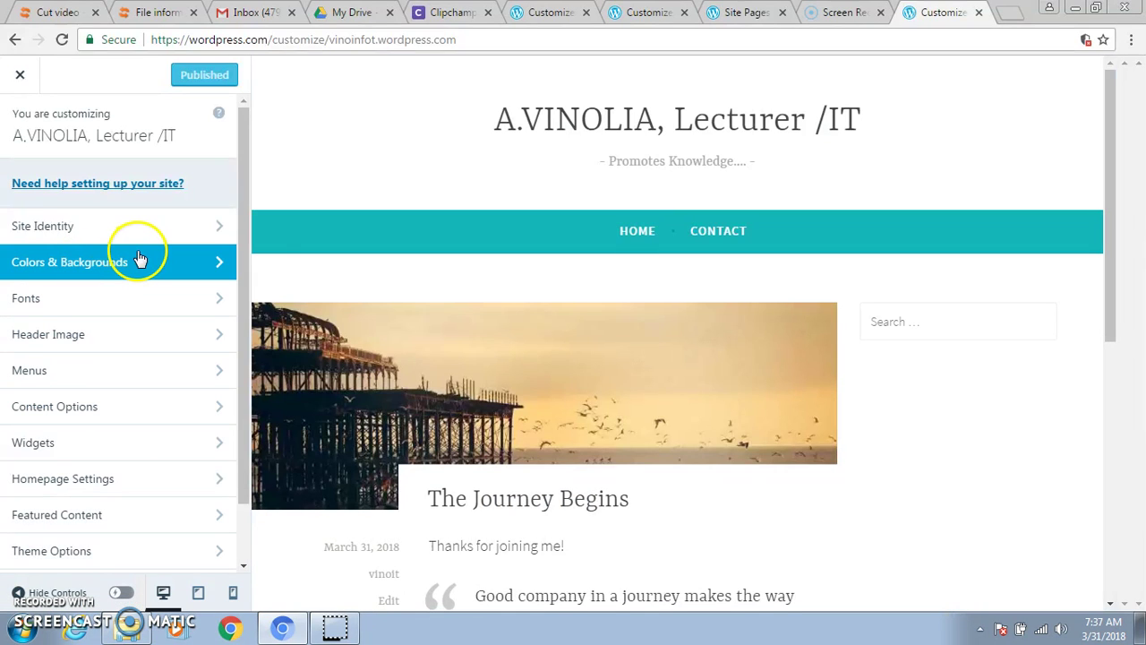
{"action": "left_click_drag", "start_coordinate": [244, 213], "coordinate": [239, 260]}
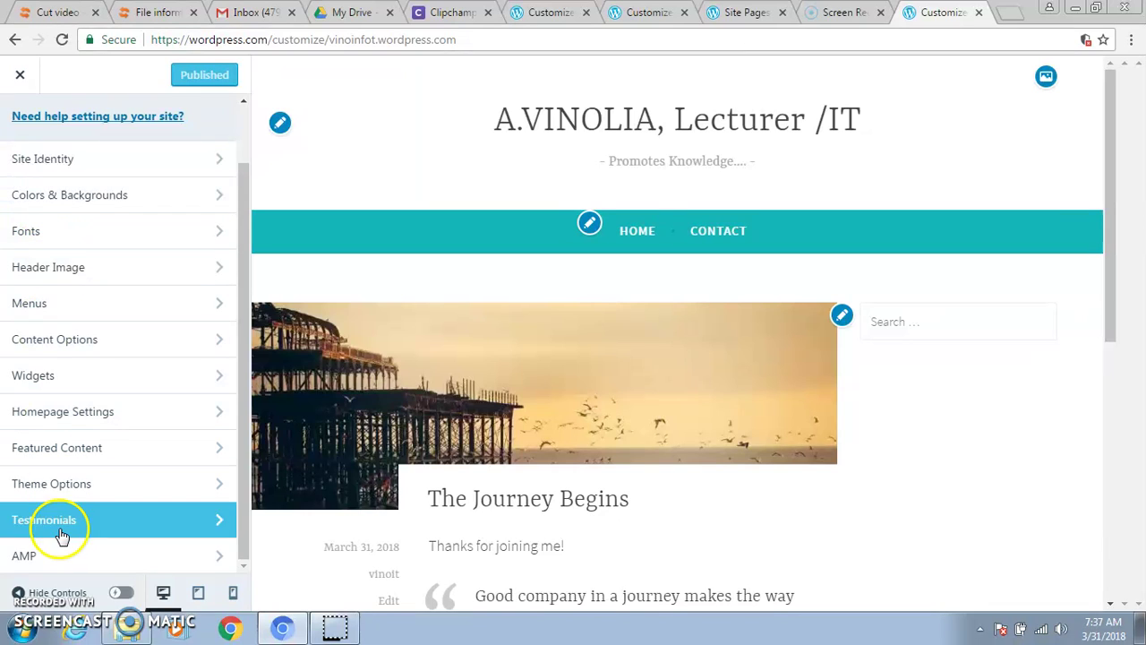
{"action": "left_click", "coordinate": [87, 311]}
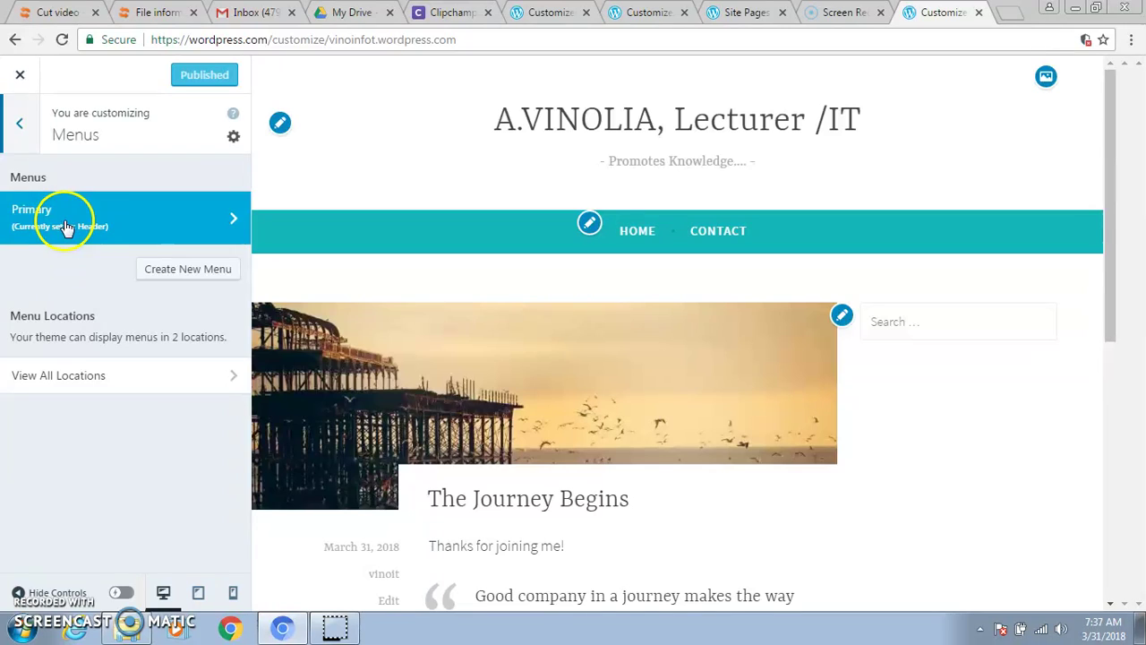
{"action": "left_click", "coordinate": [65, 226]}
{"action": "double_click", "coordinate": [63, 218]}
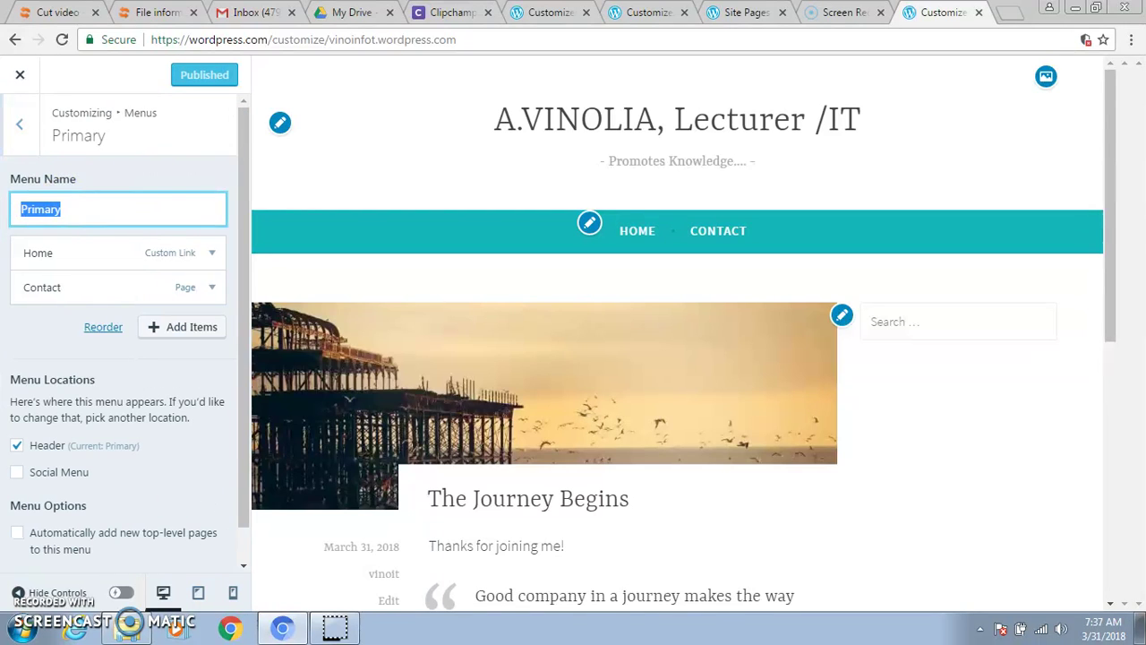
{"action": "type", "text": "Mymenu"}
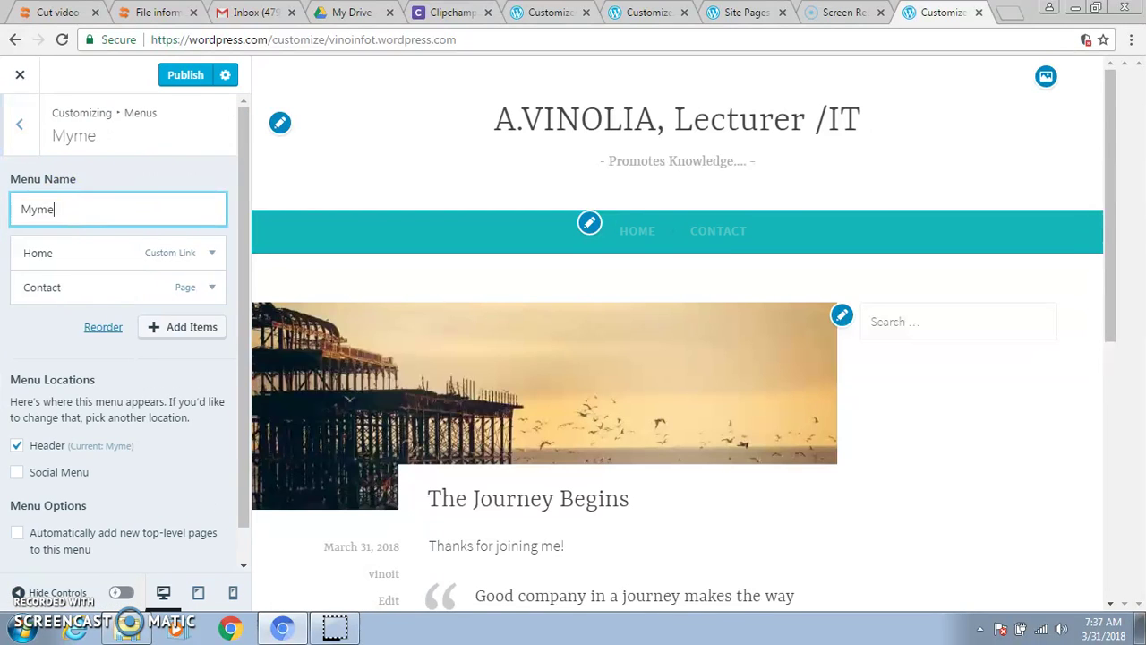
Step: Create a new page named About Me as an item of the Mymenu menu and close the item picker
{"action": "left_click", "coordinate": [175, 330]}
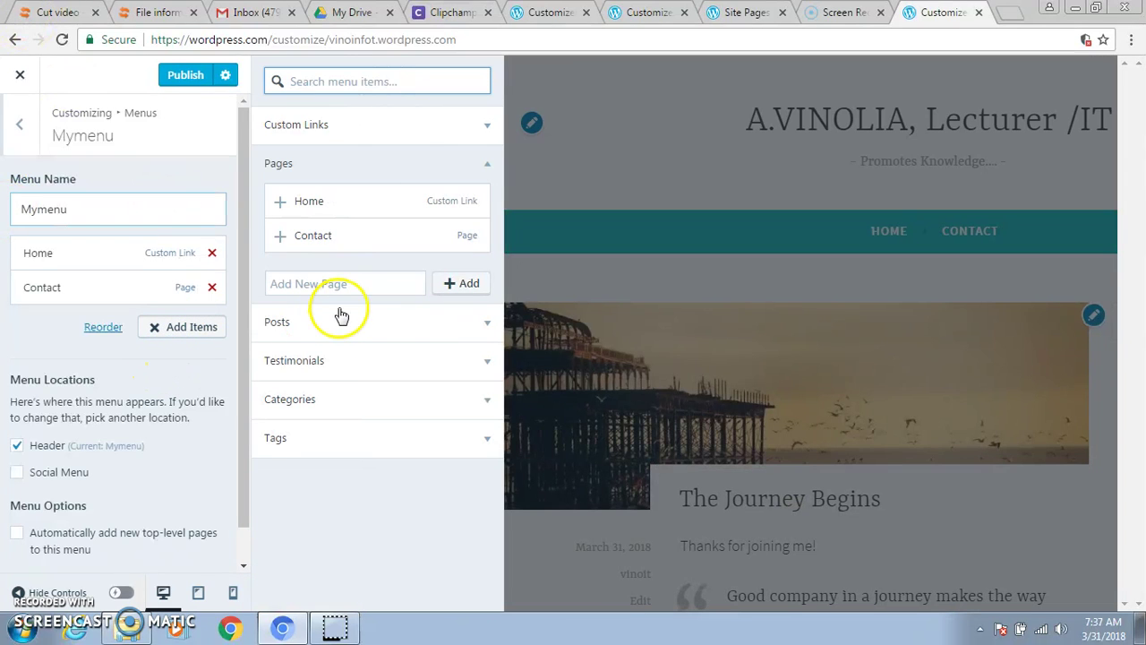
{"action": "left_click", "coordinate": [334, 285]}
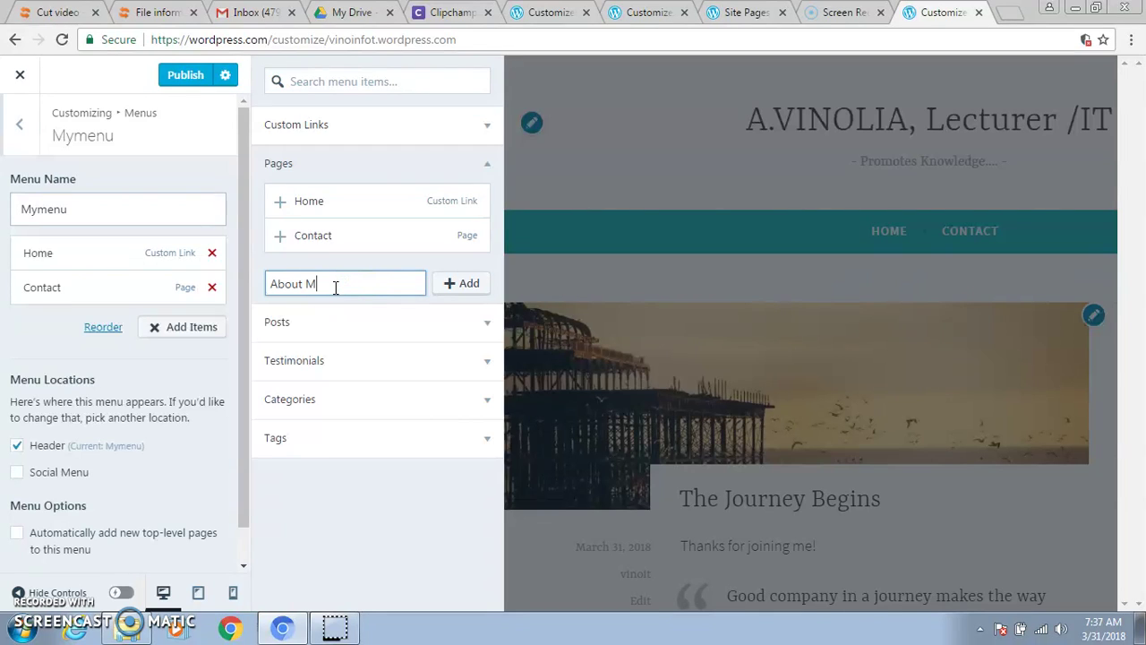
{"action": "left_click", "coordinate": [469, 283]}
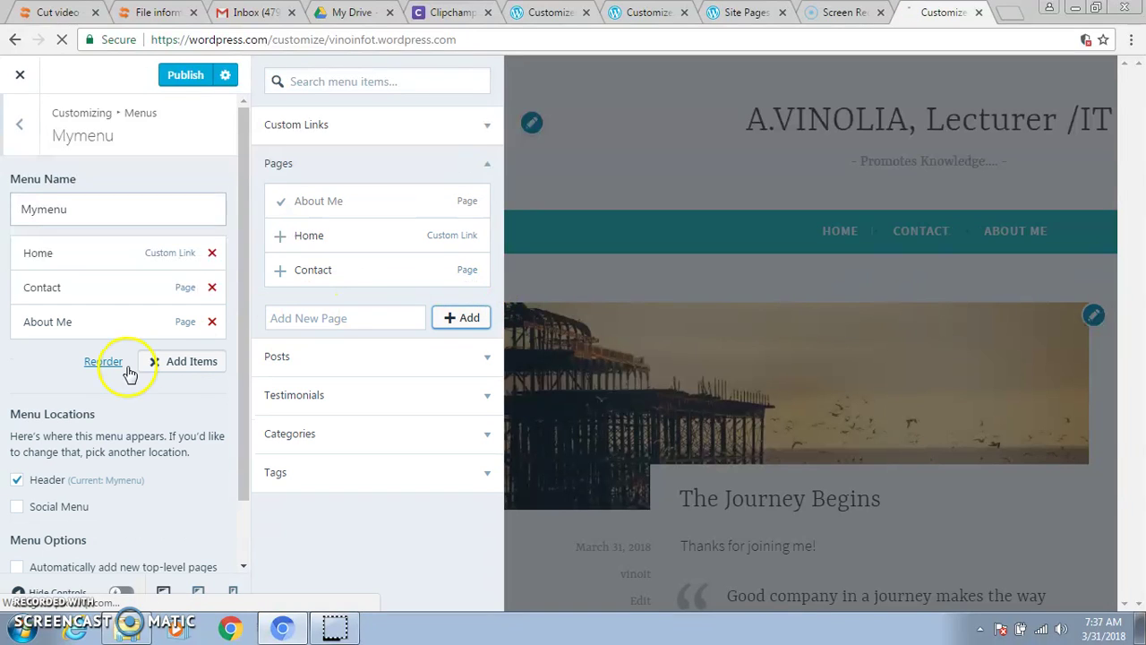
{"action": "left_click", "coordinate": [176, 367]}
{"action": "left_click", "coordinate": [175, 367]}
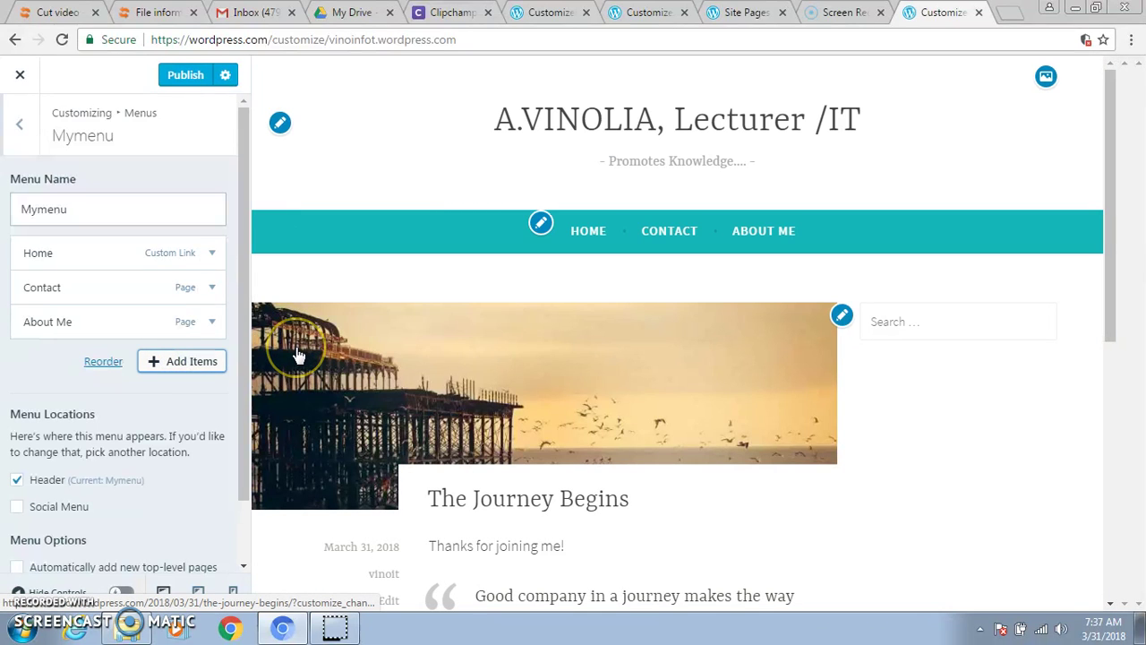
Step: Create a new page named Learning Material as an item of the Mymenu menu
{"action": "left_click", "coordinate": [184, 363]}
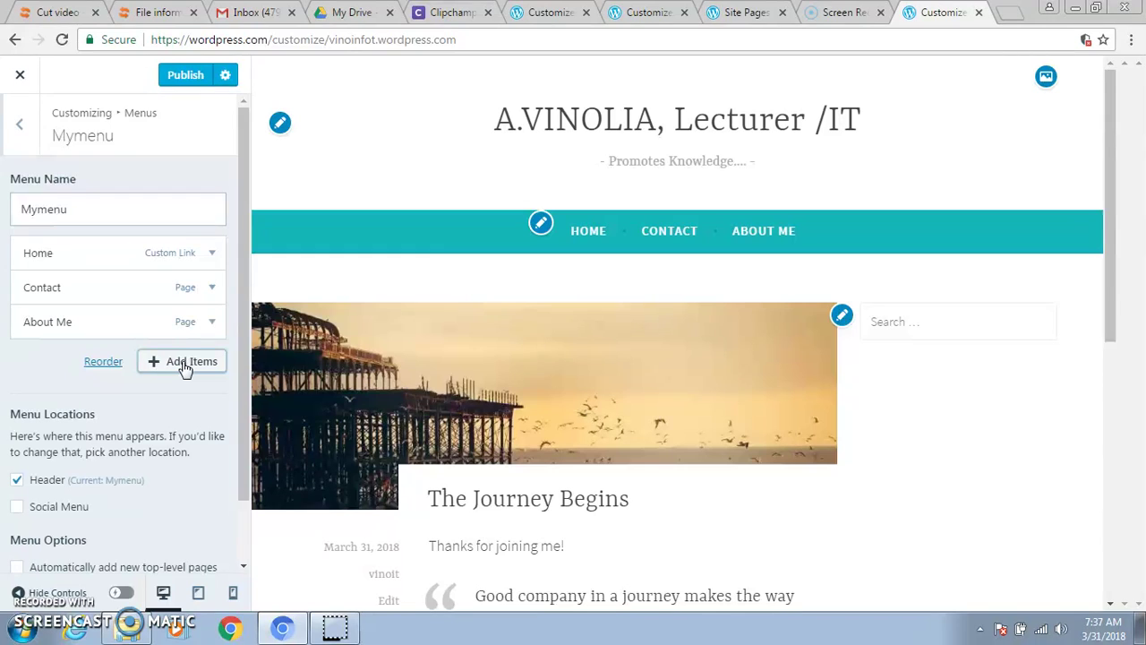
{"action": "left_click", "coordinate": [185, 367]}
{"action": "left_click", "coordinate": [307, 319]}
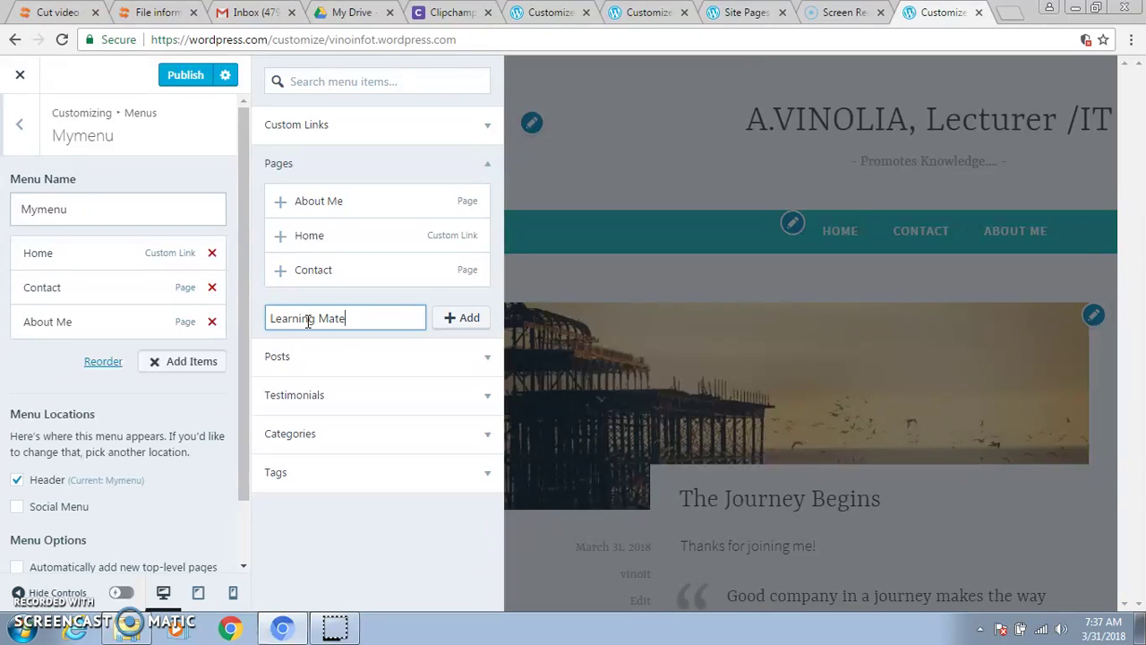
{"action": "left_click", "coordinate": [449, 319]}
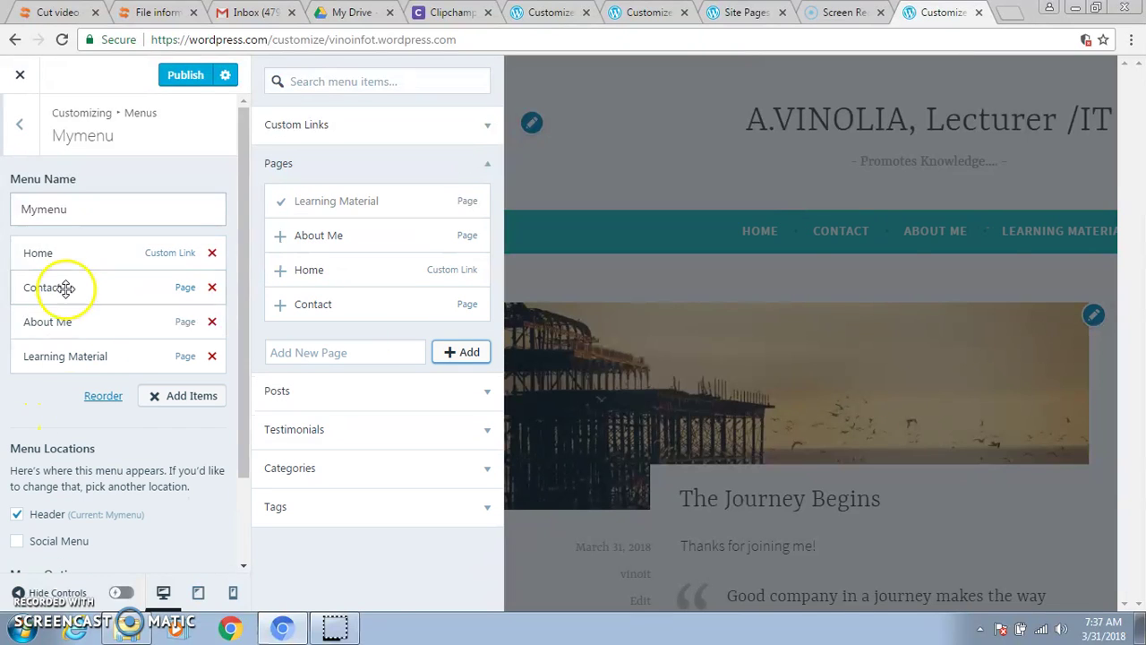
Step: Reorder the Mymenu items as Home, About Me, Learning Material, Contact and publish the menu changes
{"action": "left_click", "coordinate": [102, 396]}
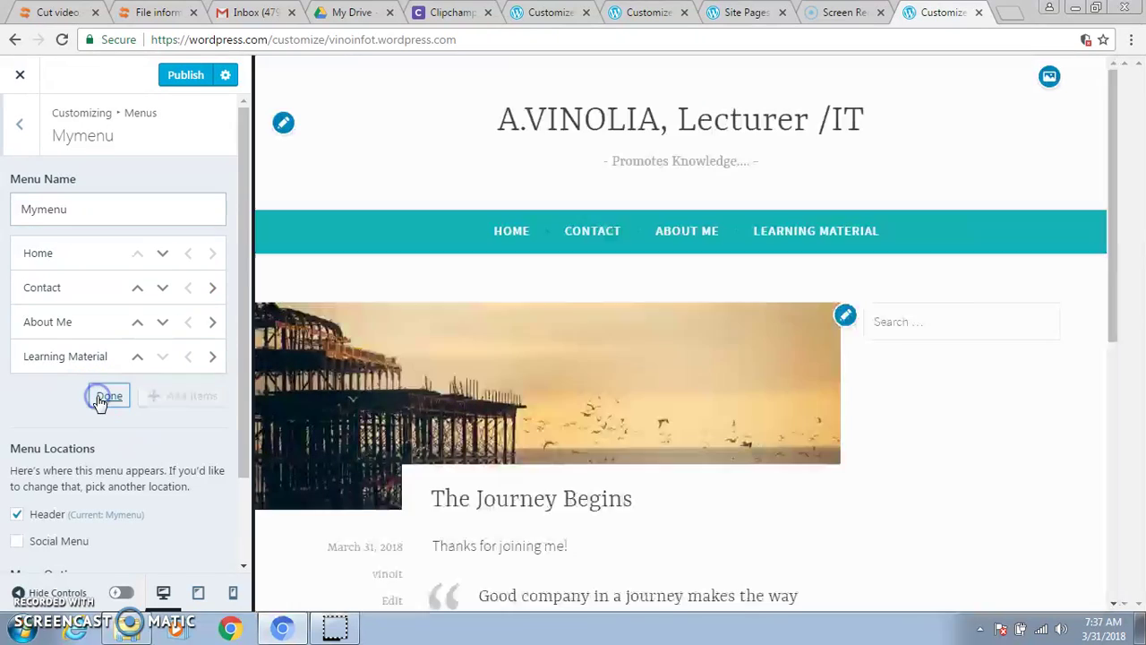
{"action": "left_click", "coordinate": [137, 323]}
{"action": "left_click", "coordinate": [137, 356]}
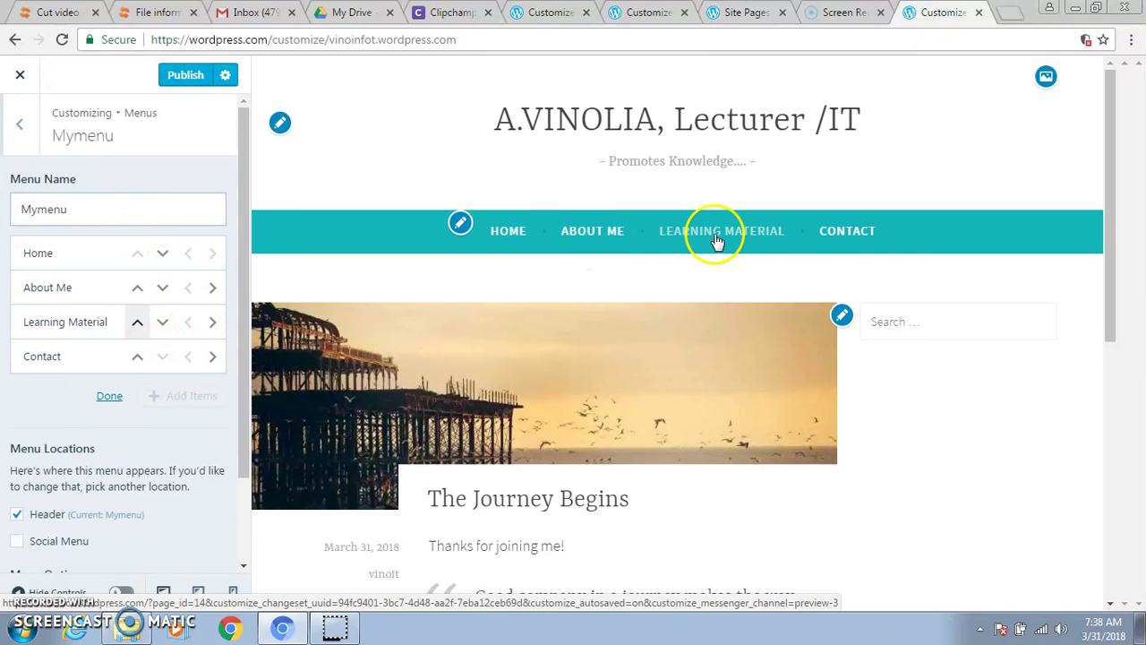
{"action": "left_click", "coordinate": [115, 399]}
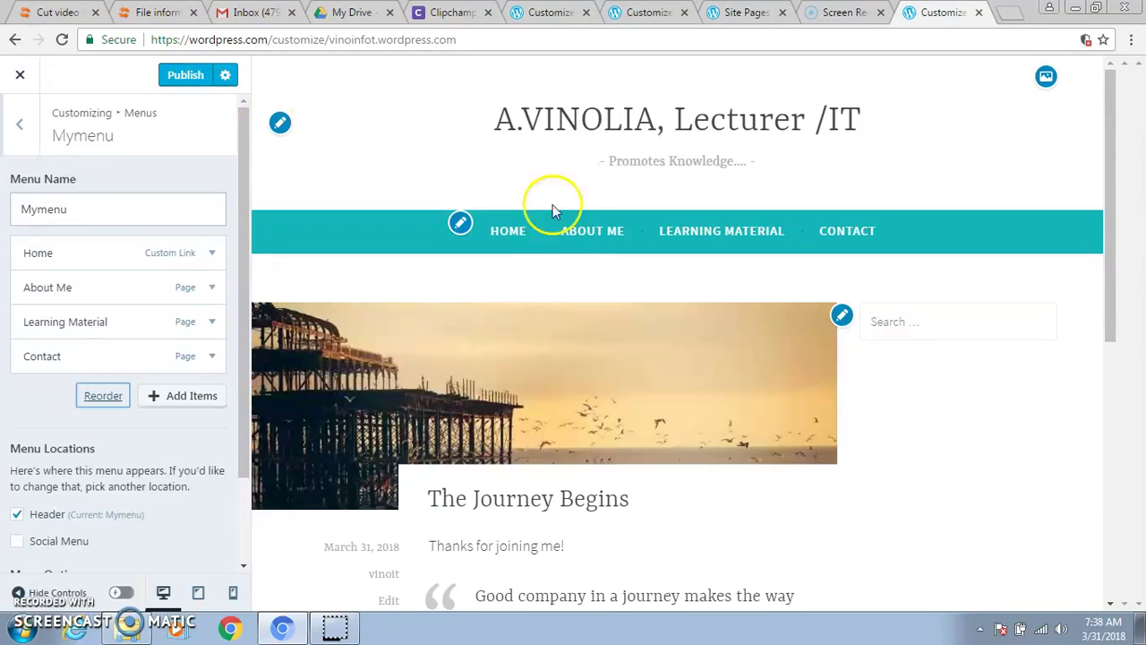
{"action": "left_click", "coordinate": [182, 80]}
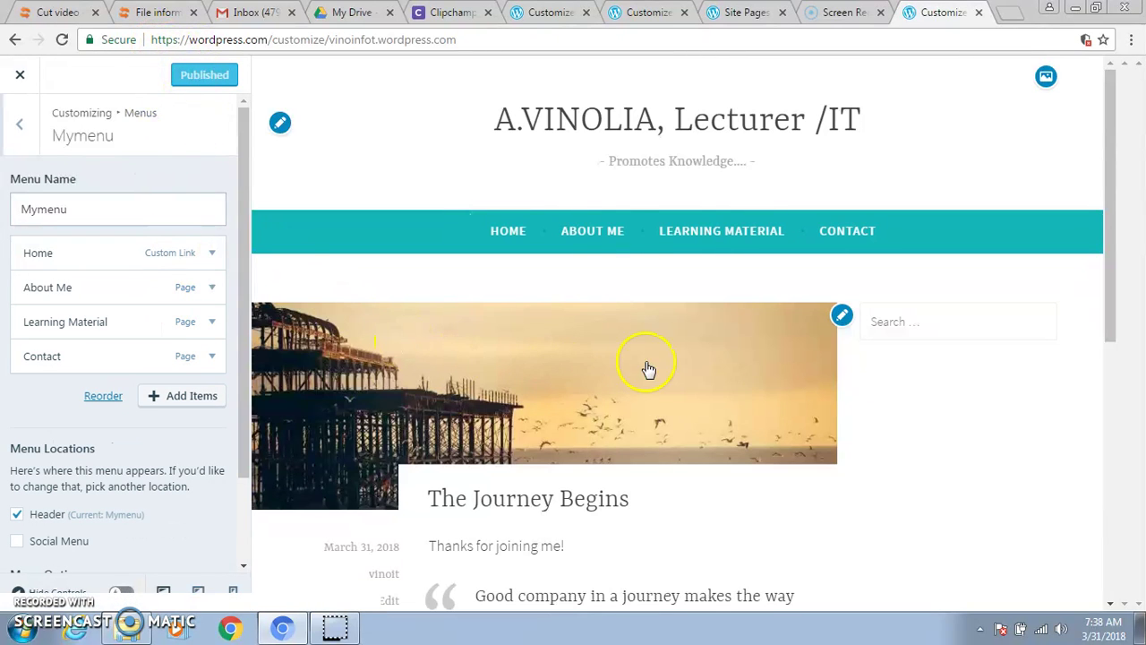
Step: Open the About Me page for editing, write a one-line introduction with the site owner's name, and update the page
{"action": "left_click", "coordinate": [609, 235]}
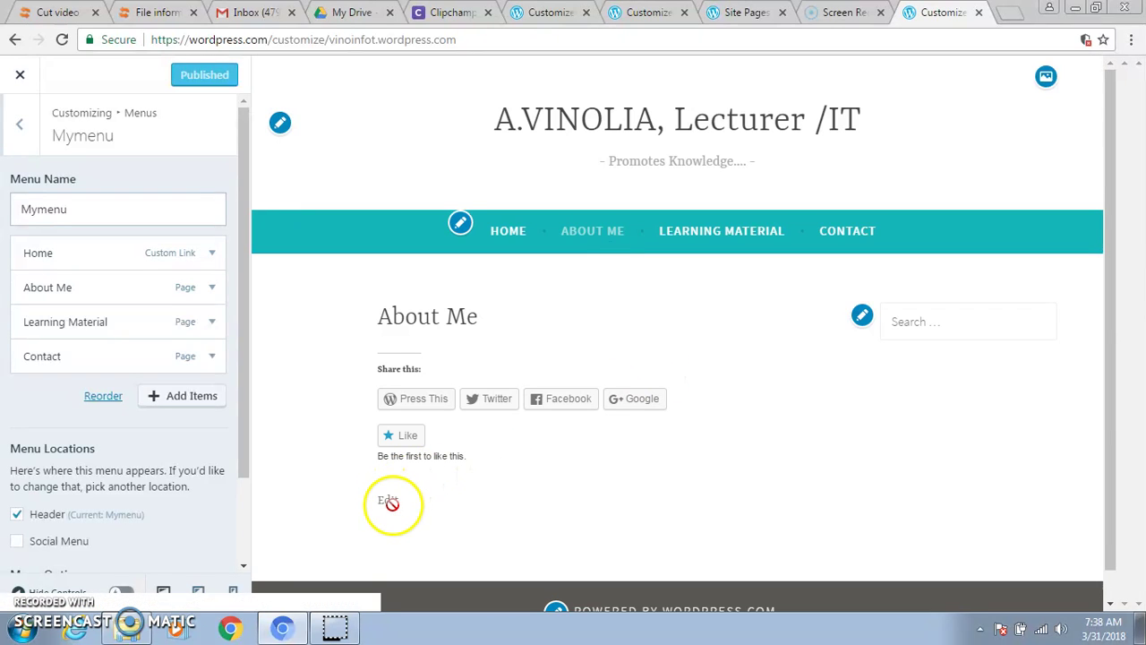
{"action": "left_click", "coordinate": [392, 503]}
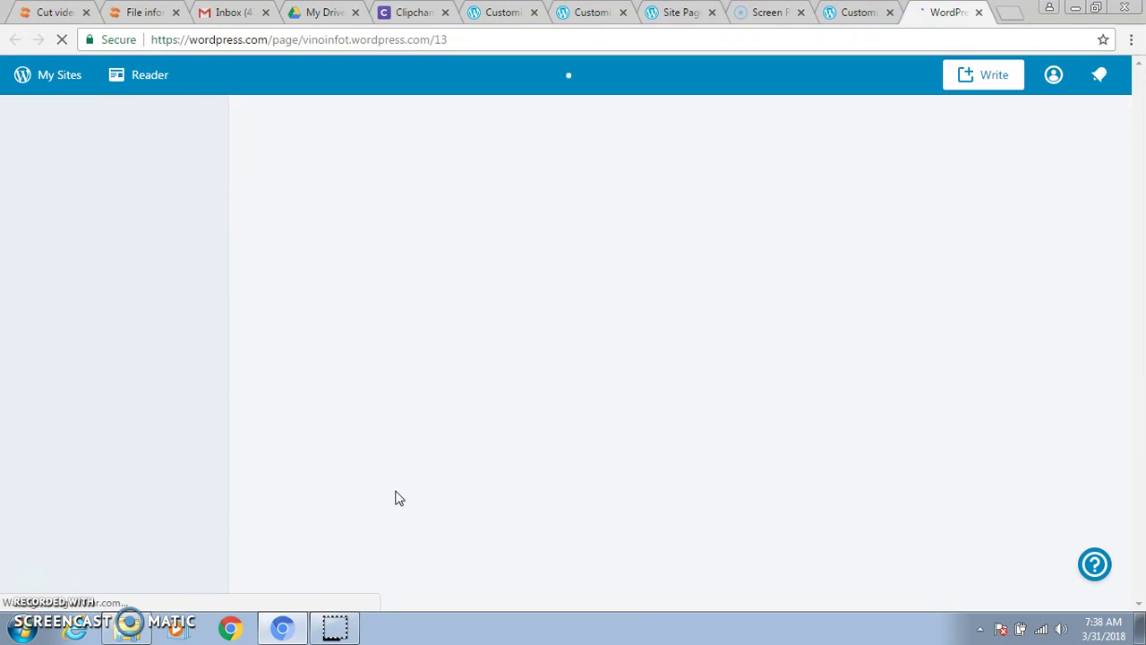
{"action": "left_click", "coordinate": [399, 436]}
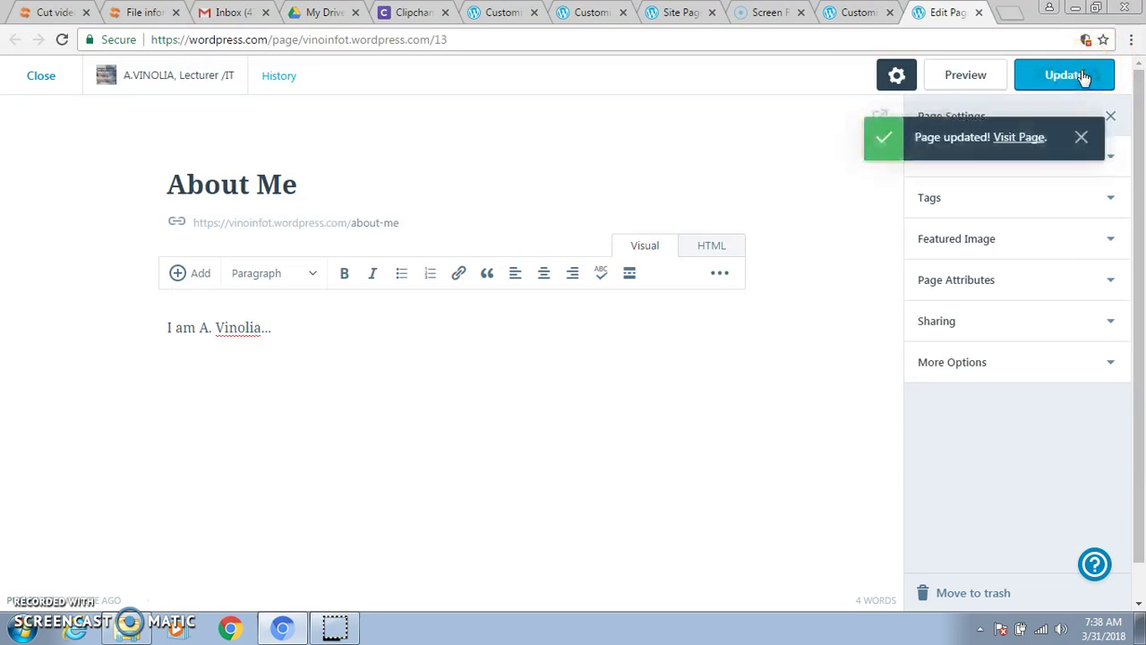
Step: Preview the updated About Me page in the desktop view and close the preview
{"action": "left_click", "coordinate": [41, 79]}
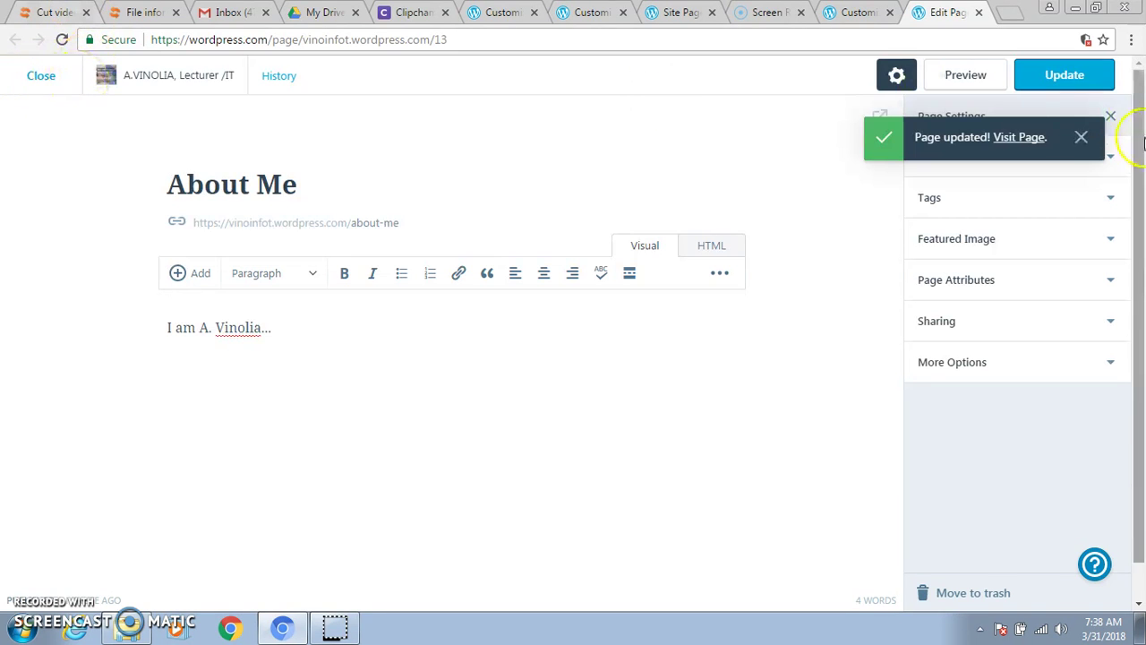
{"action": "left_click", "coordinate": [978, 77]}
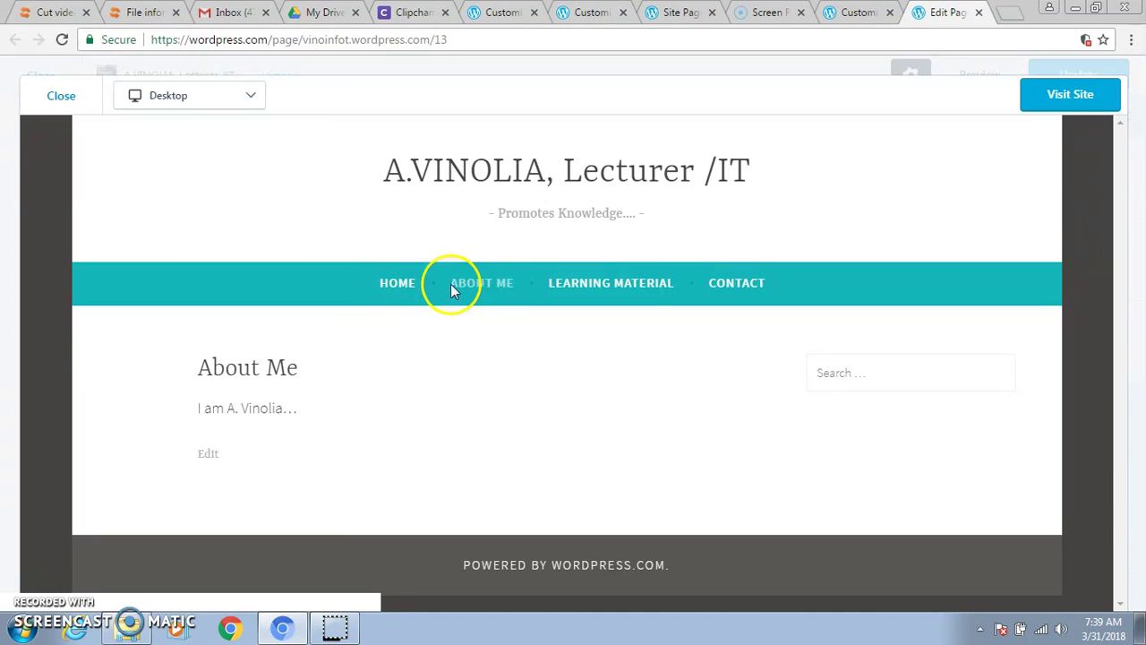
{"action": "left_click", "coordinate": [61, 95]}
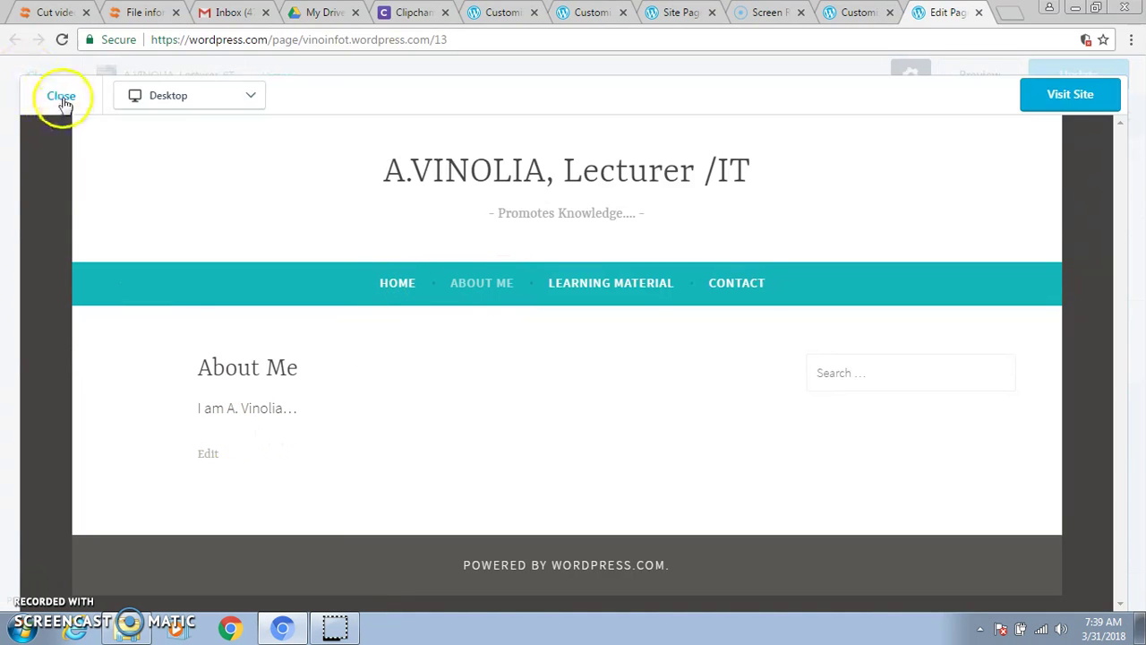
Step: Close the About Me page editor and reopen the site customizer
{"action": "left_click", "coordinate": [45, 77]}
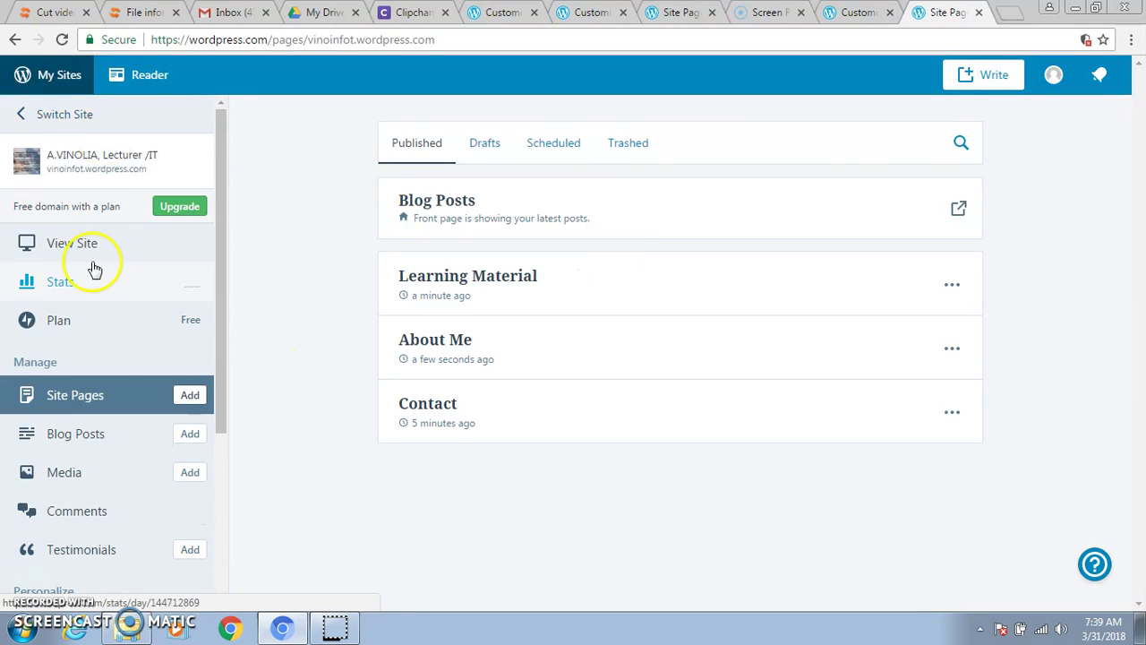
{"action": "left_click_drag", "start_coordinate": [223, 397], "coordinate": [222, 573]}
{"action": "left_click", "coordinate": [172, 372]}
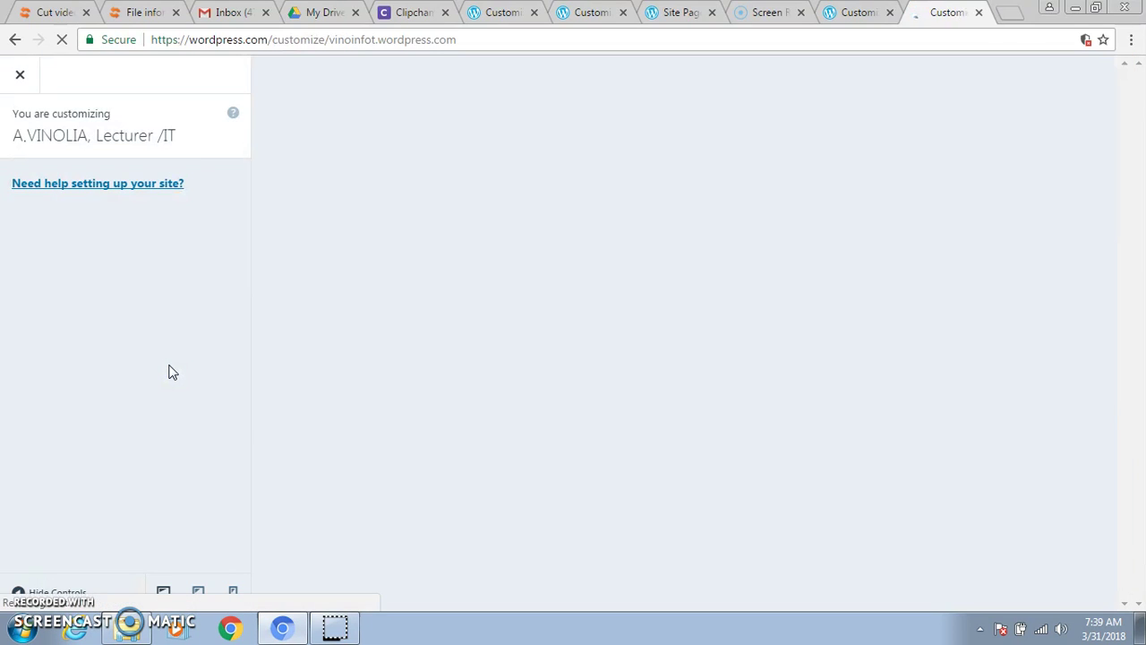
Step: Open YouTube in a new browser tab and search for multimedia basics
{"action": "left_click", "coordinate": [1010, 12]}
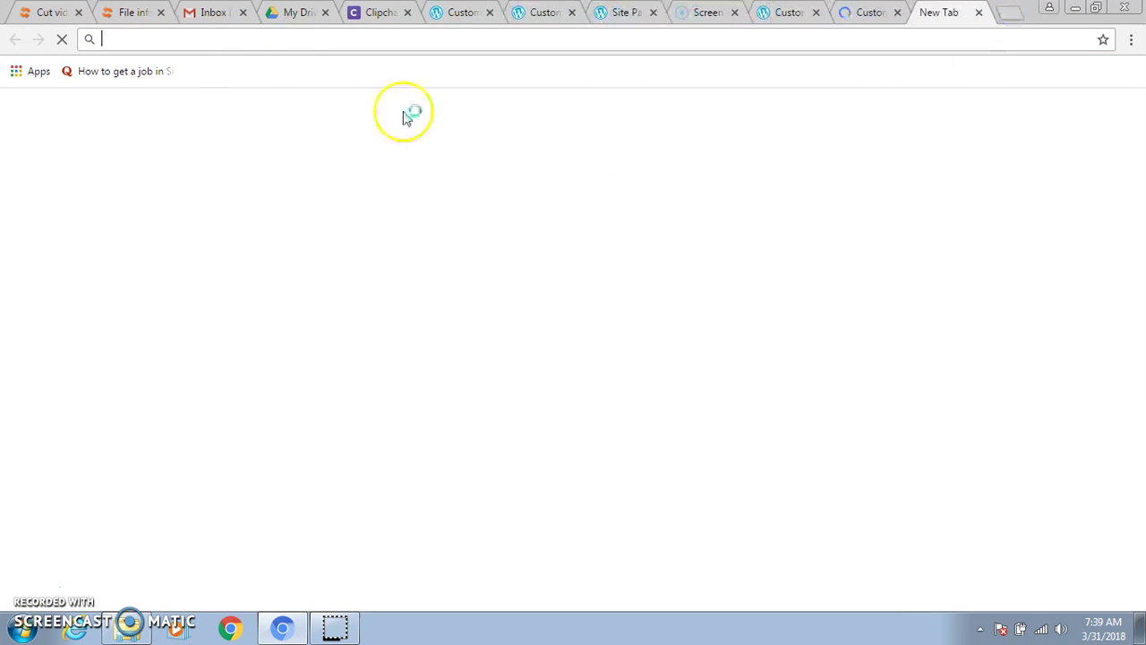
{"action": "type", "text": "yp"}
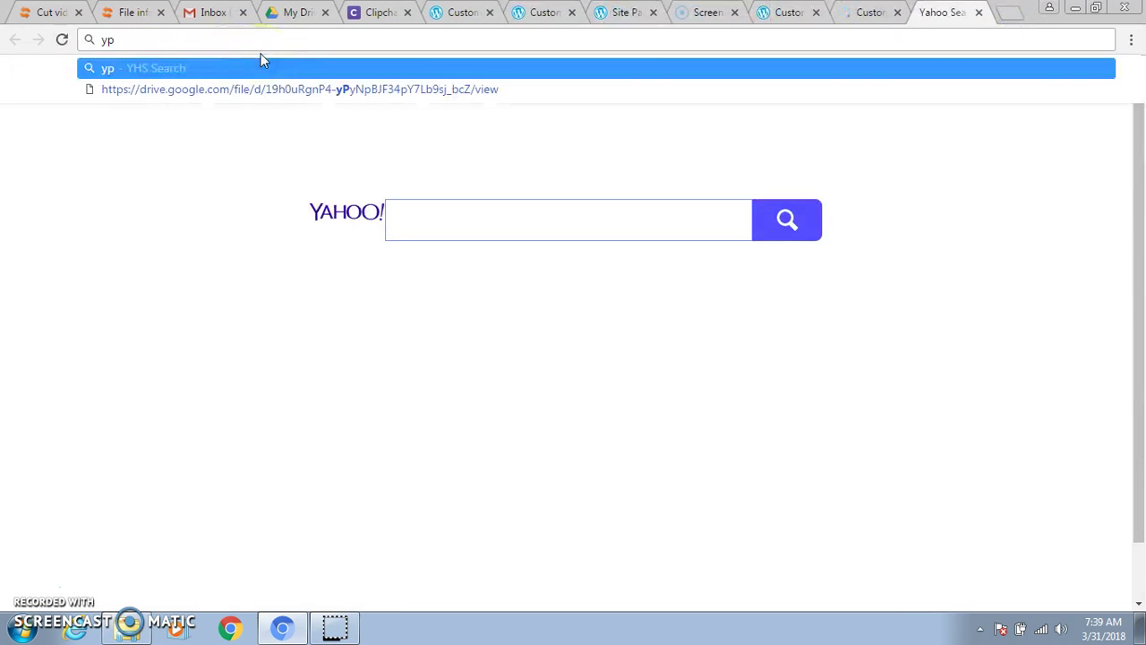
{"action": "key", "text": "BackSpace"}
{"action": "type", "text": "outube"}
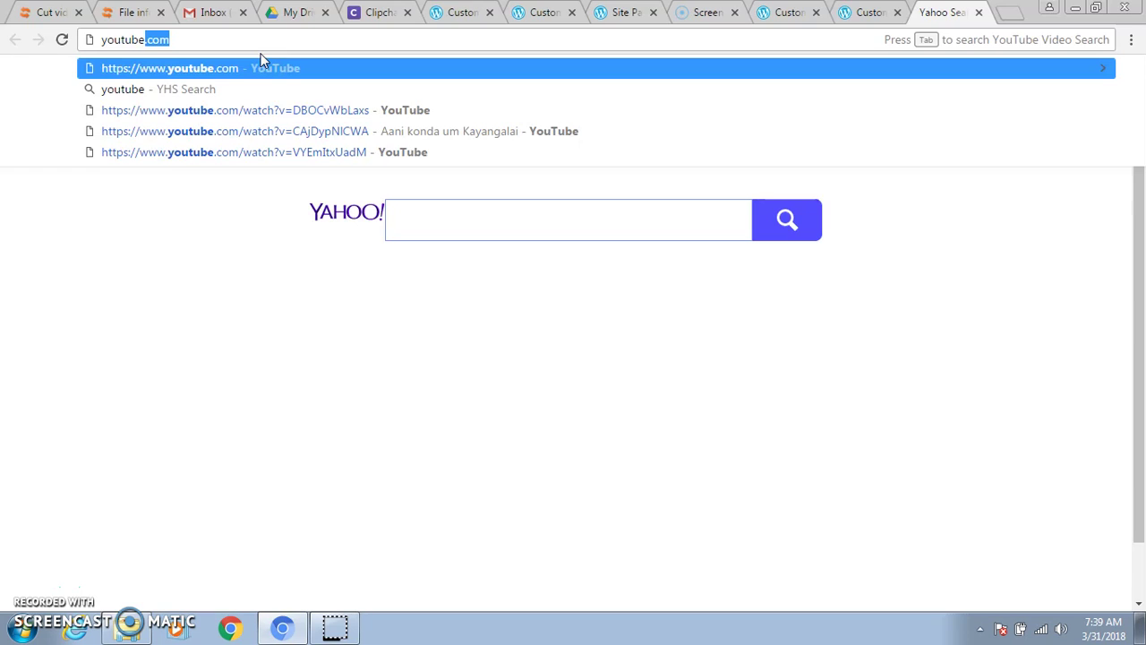
{"action": "key", "text": "Return"}
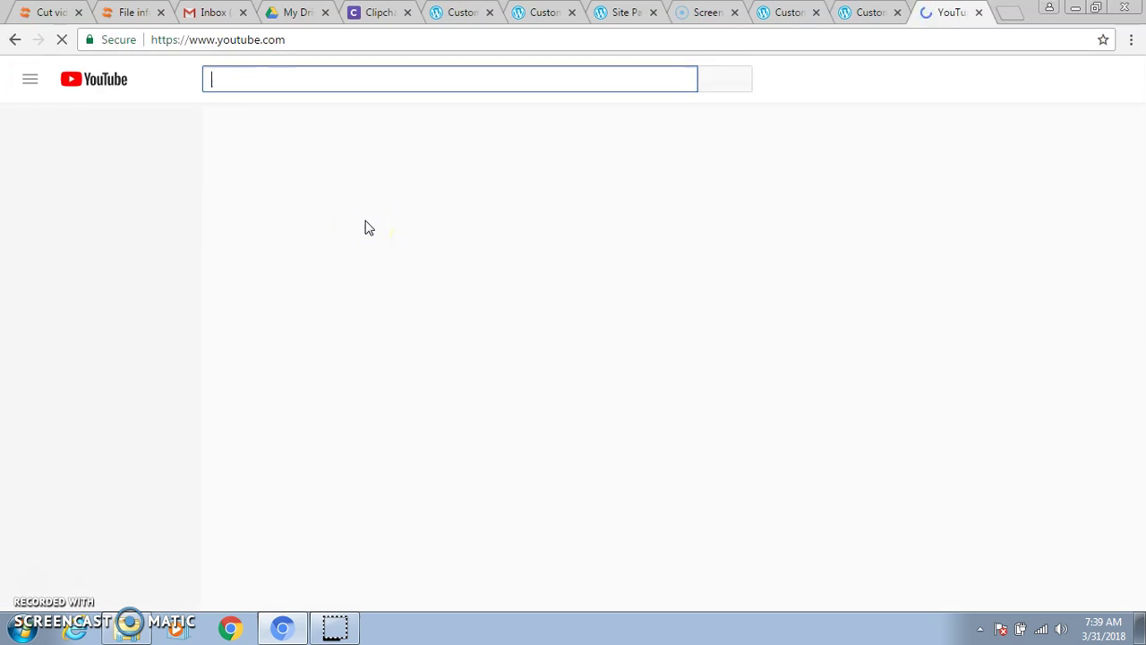
{"action": "left_click", "coordinate": [233, 84]}
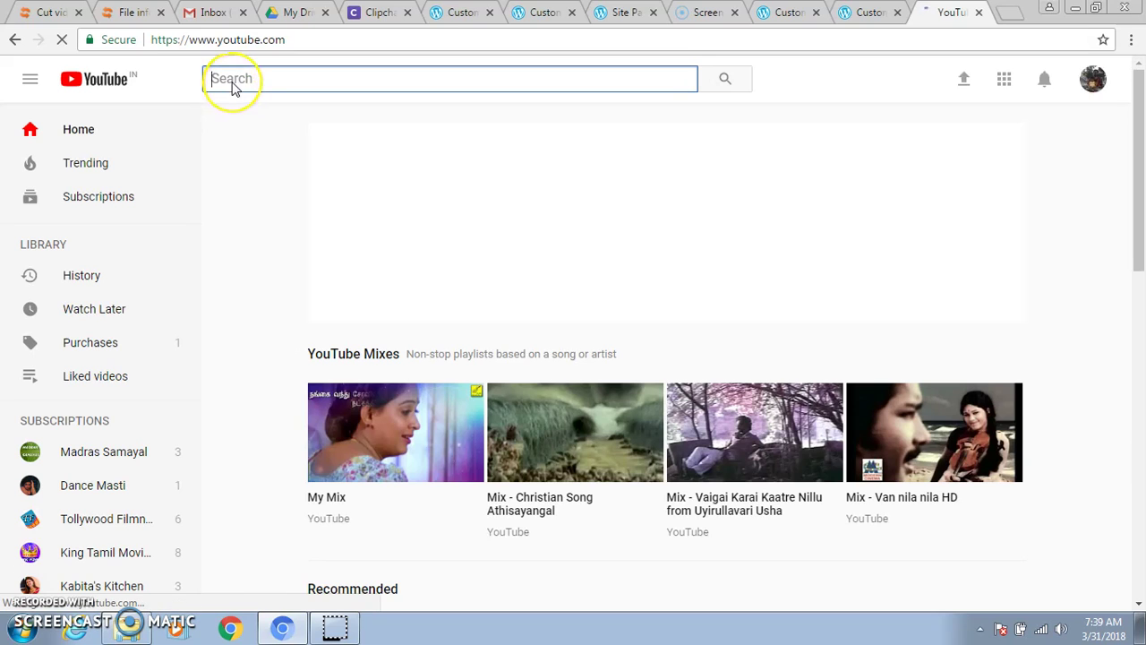
{"action": "type", "text": "Multimed"}
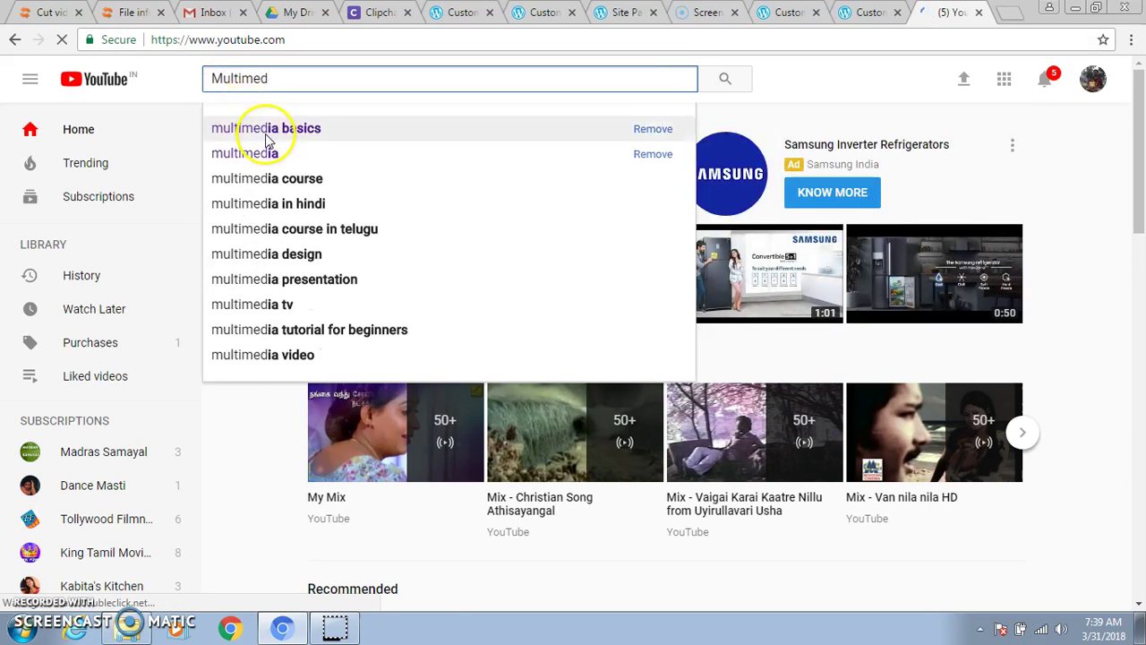
{"action": "left_click", "coordinate": [251, 129]}
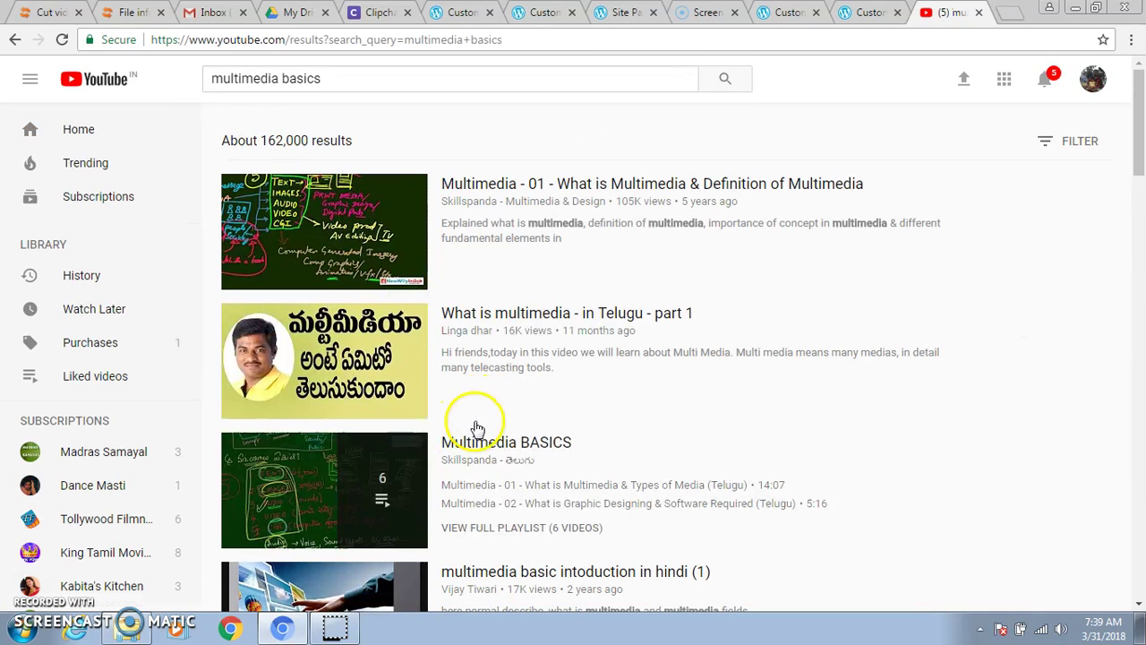
Step: Open the Multimedia BASICS playlist by Skillspanda, skip the ad and copy the video page's web address
{"action": "left_click", "coordinate": [481, 445]}
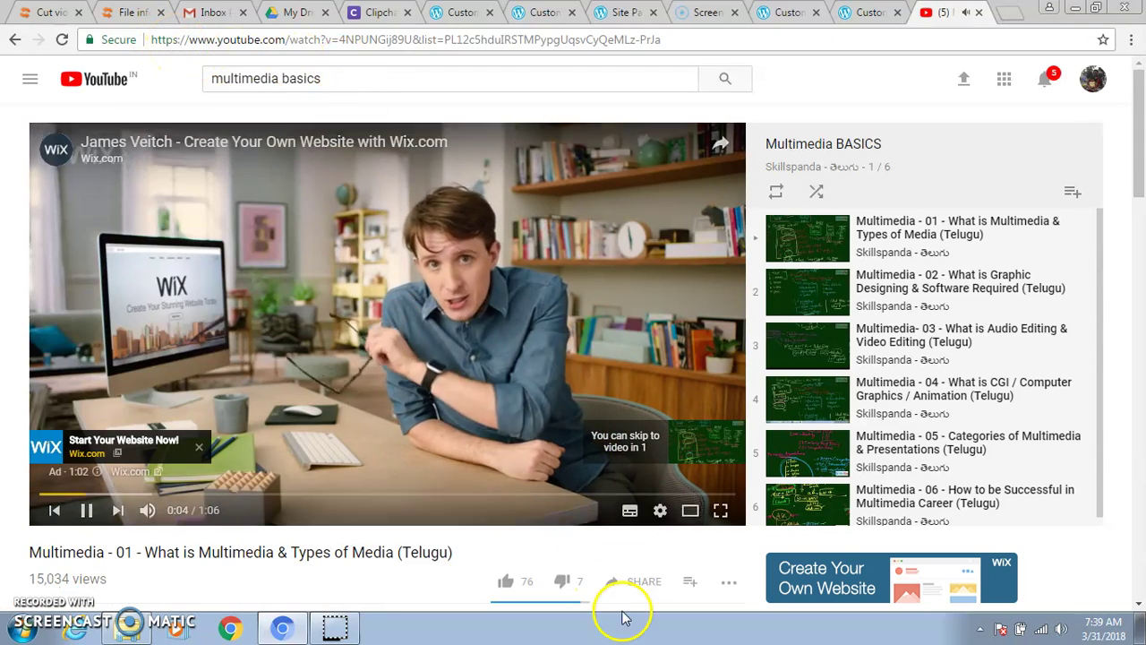
{"action": "left_click", "coordinate": [671, 459]}
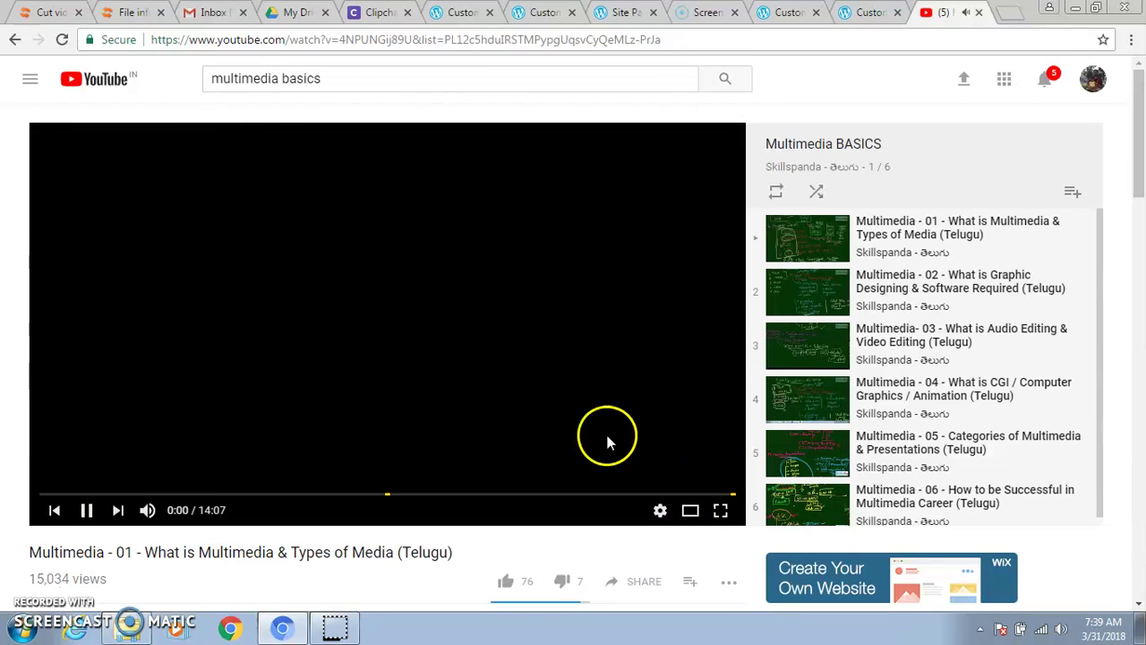
{"action": "left_click_drag", "start_coordinate": [150, 40], "coordinate": [673, 39]}
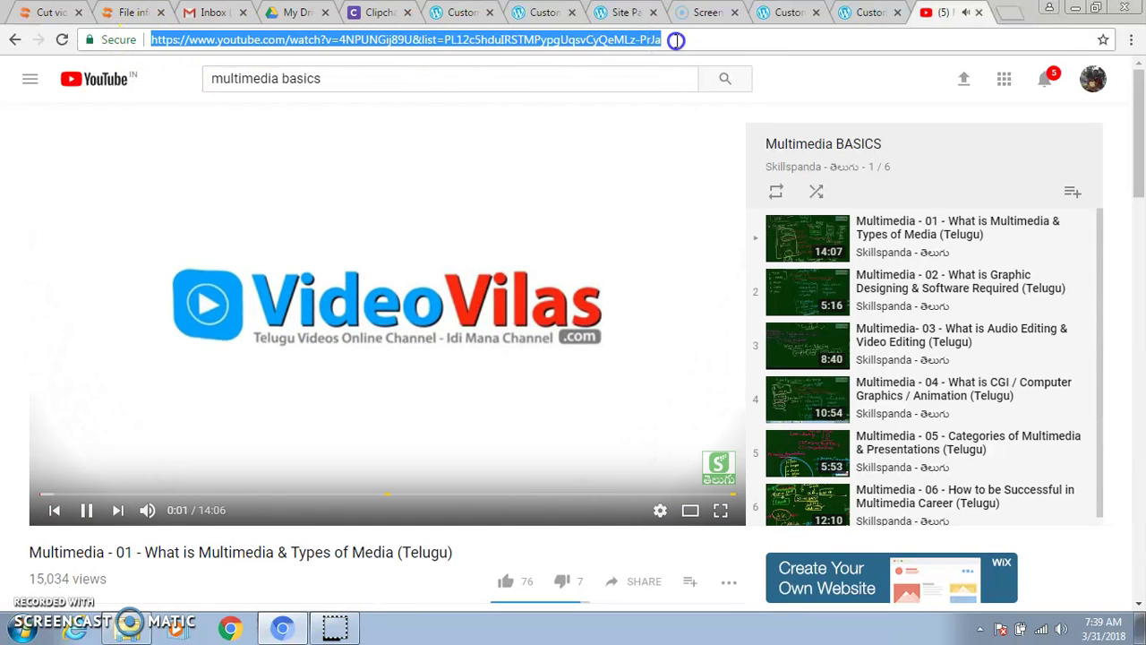
{"action": "right_click", "coordinate": [593, 46]}
{"action": "left_click", "coordinate": [617, 103]}
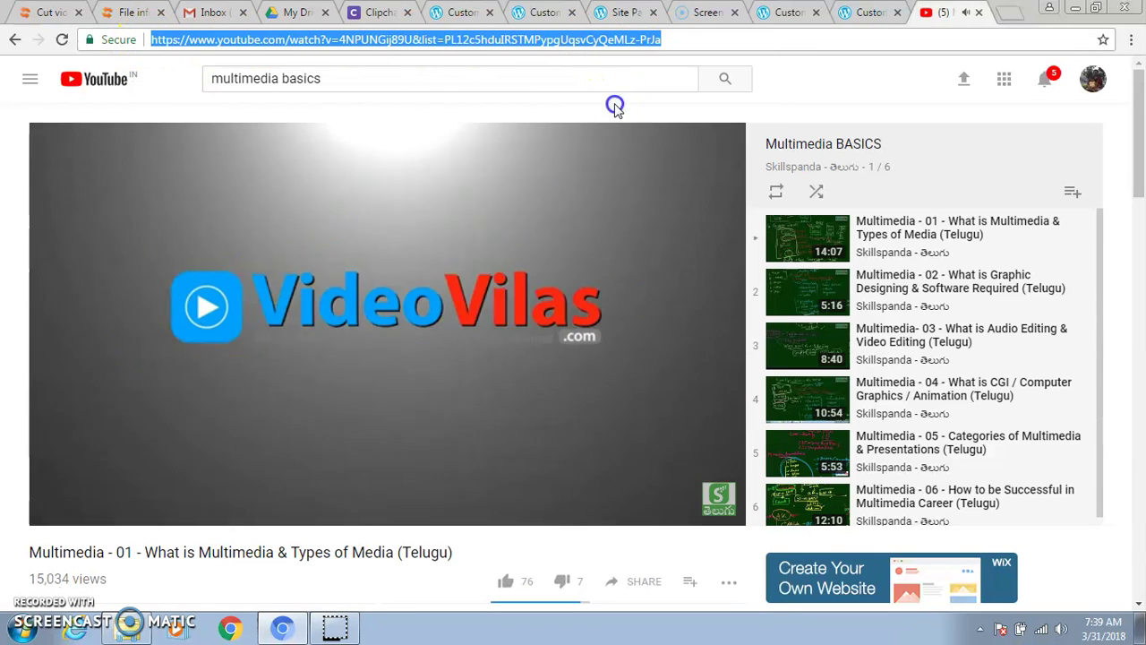
Step: Return to the site customizer, close the YouTube tab and open the Learning Material page for editing
{"action": "left_click", "coordinate": [871, 13]}
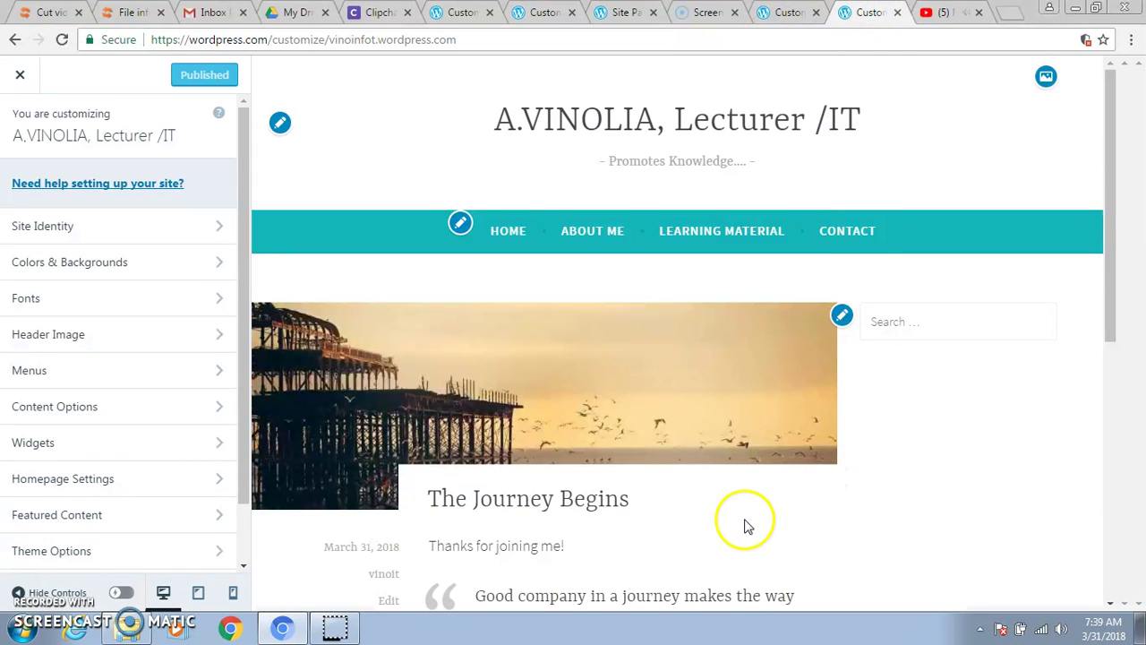
{"action": "scroll", "coordinate": [708, 507], "scroll_direction": "down", "scroll_amount": 1}
{"action": "left_click", "coordinate": [727, 152]}
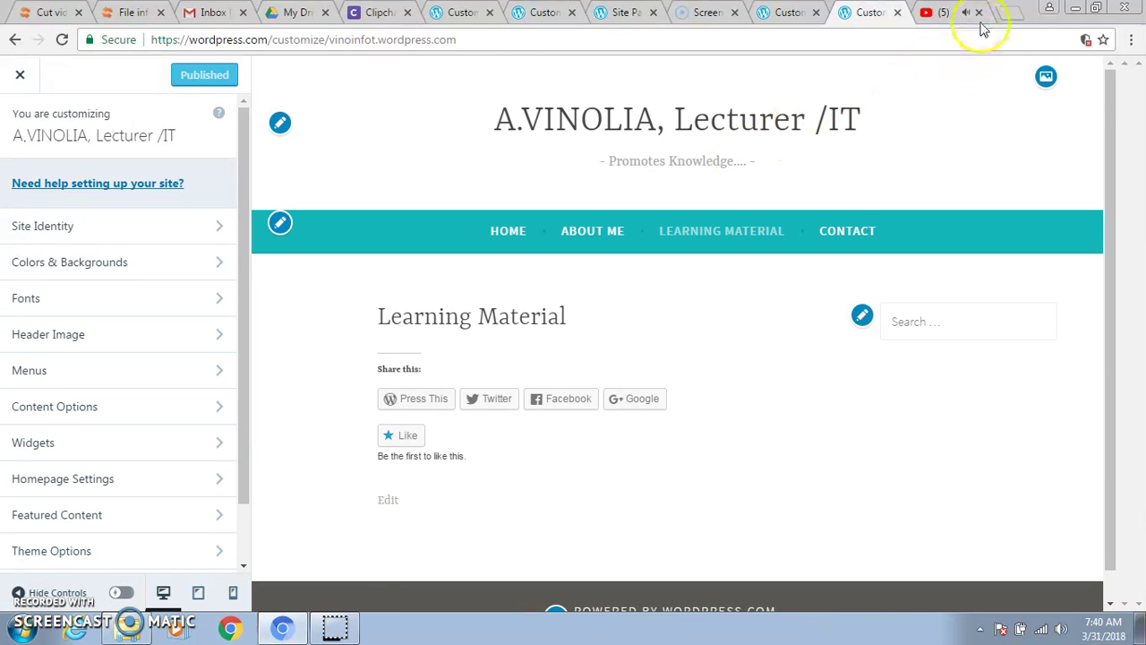
{"action": "left_click", "coordinate": [979, 12]}
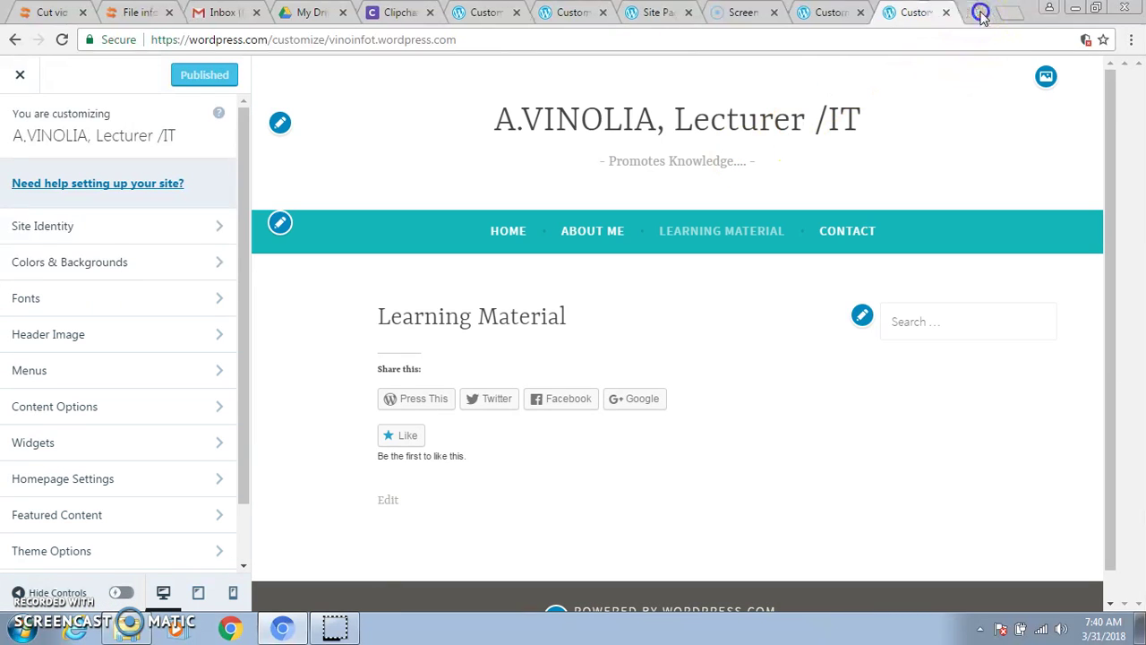
{"action": "left_click", "coordinate": [388, 501]}
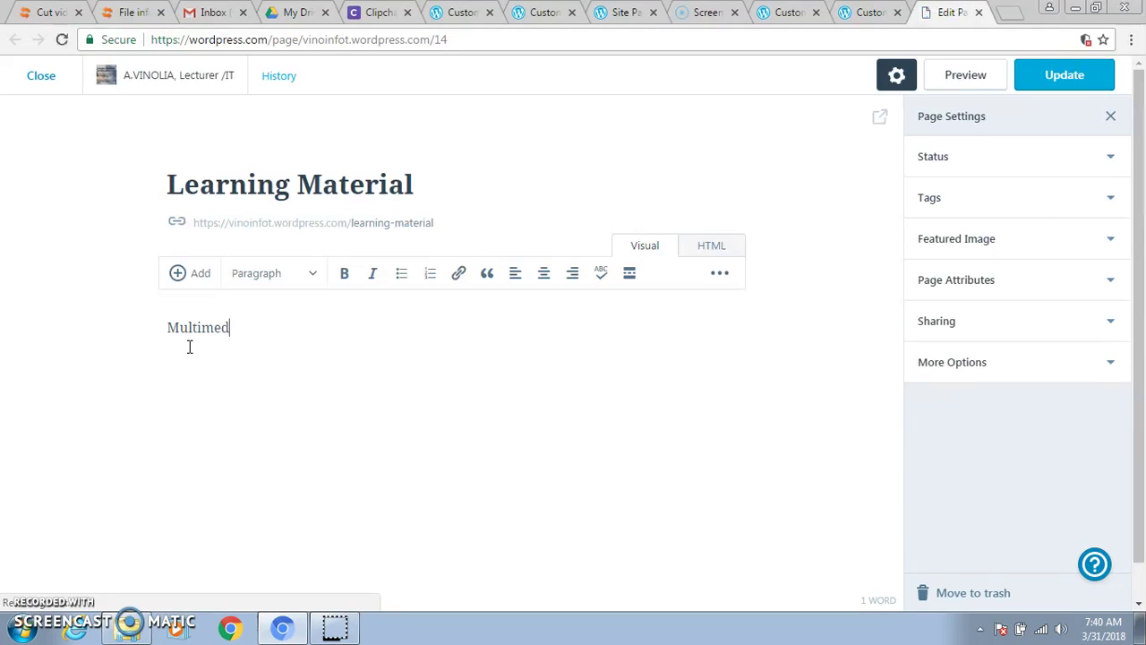
Step: Write Multimedia Basics on the Learning Material page, embed the copied YouTube link below it, and update the page
{"action": "type", "text": "ia Basics"}
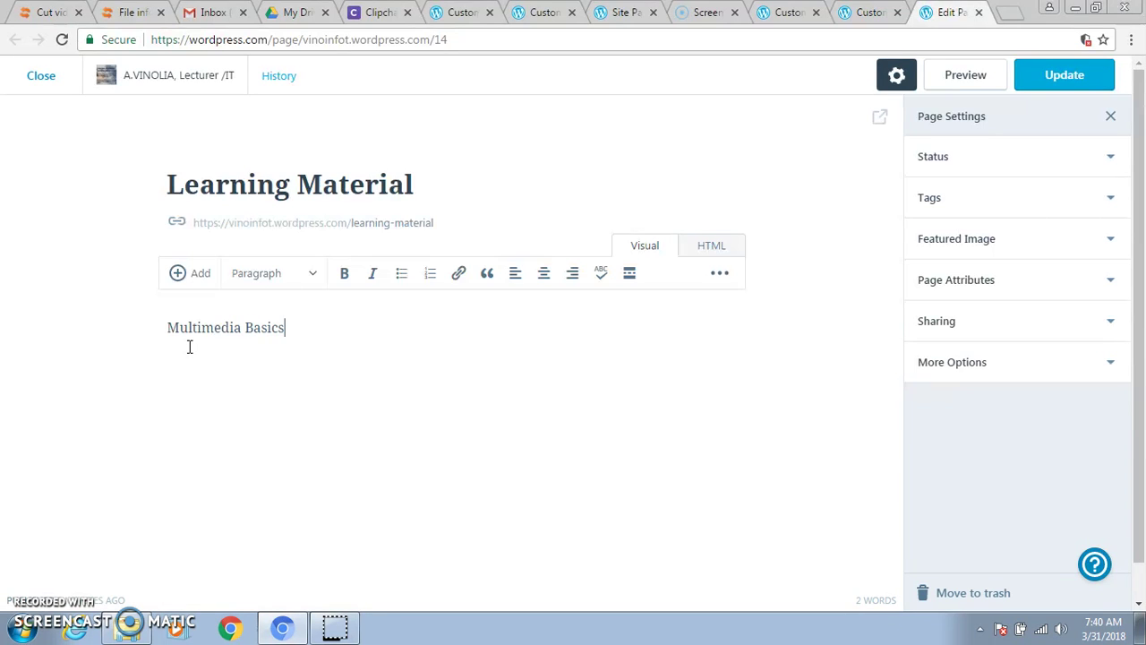
{"action": "left_click", "coordinate": [180, 384]}
{"action": "right_click", "coordinate": [182, 380]}
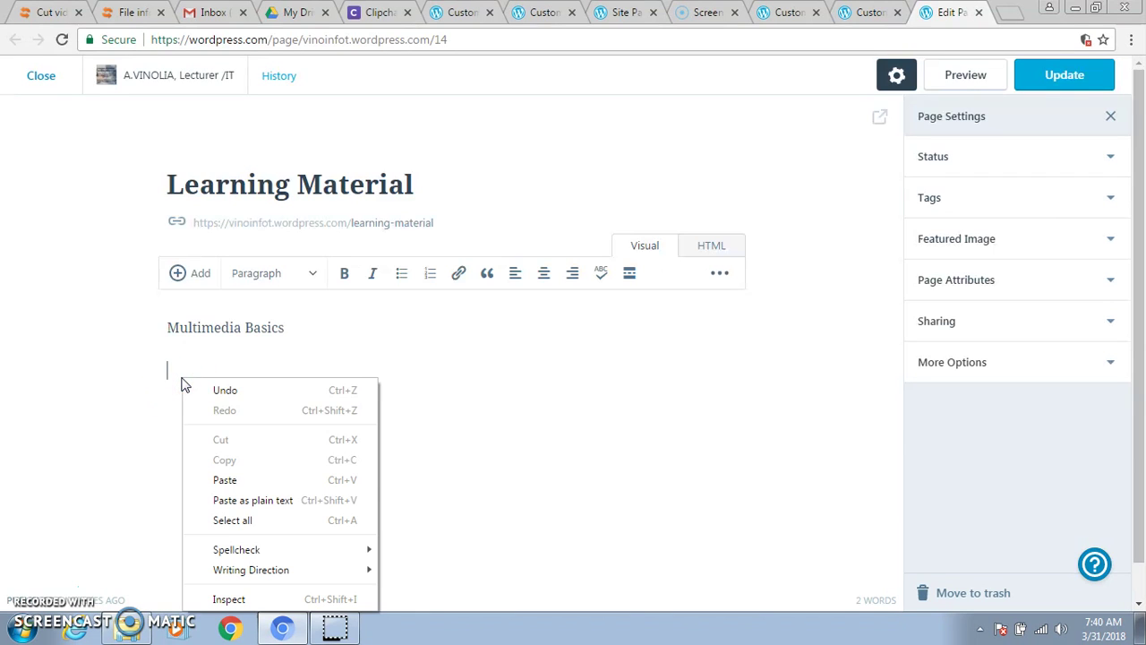
{"action": "left_click", "coordinate": [225, 480]}
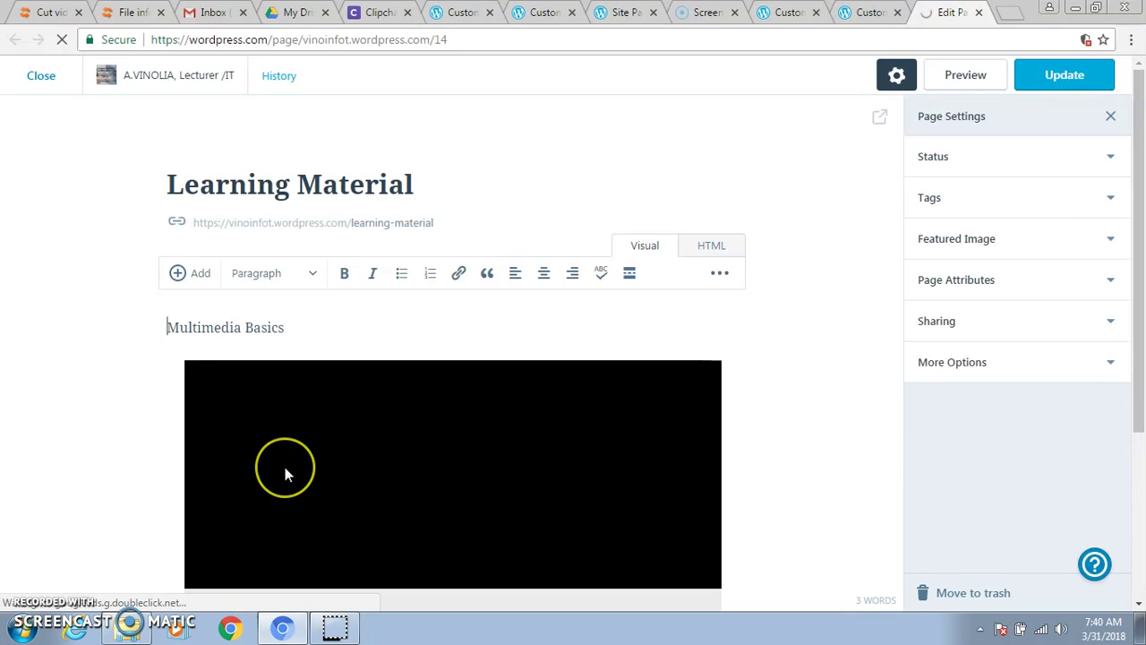
{"action": "left_click", "coordinate": [499, 478]}
{"action": "scroll", "coordinate": [549, 486], "scroll_direction": "down", "scroll_amount": 3}
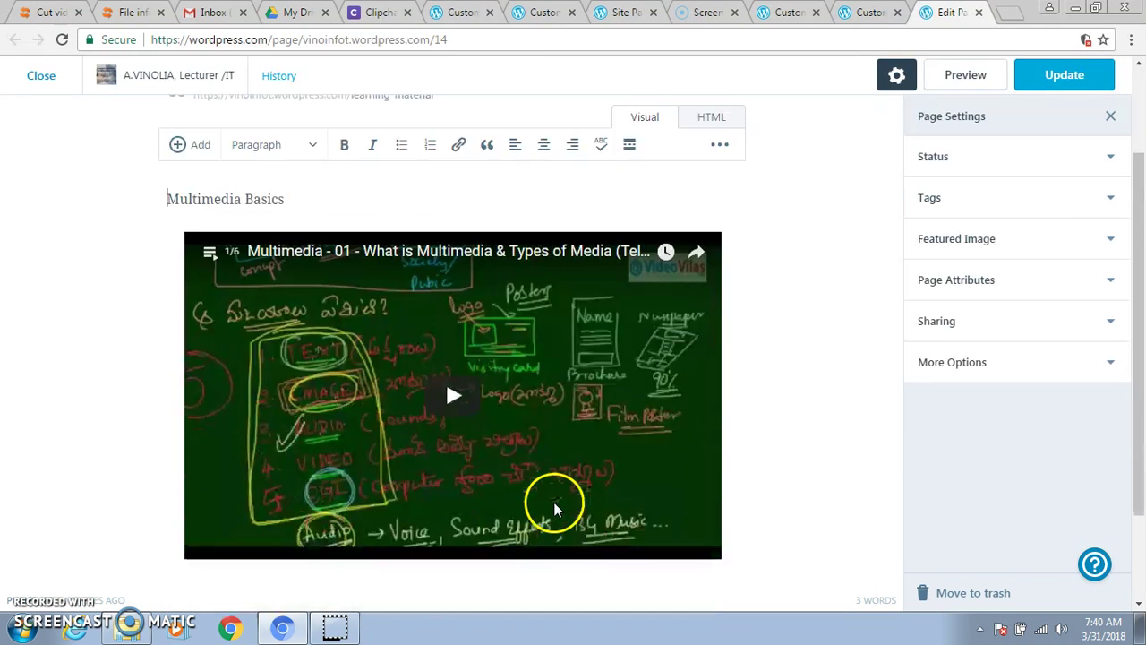
{"action": "scroll", "coordinate": [556, 506], "scroll_direction": "up", "scroll_amount": 3}
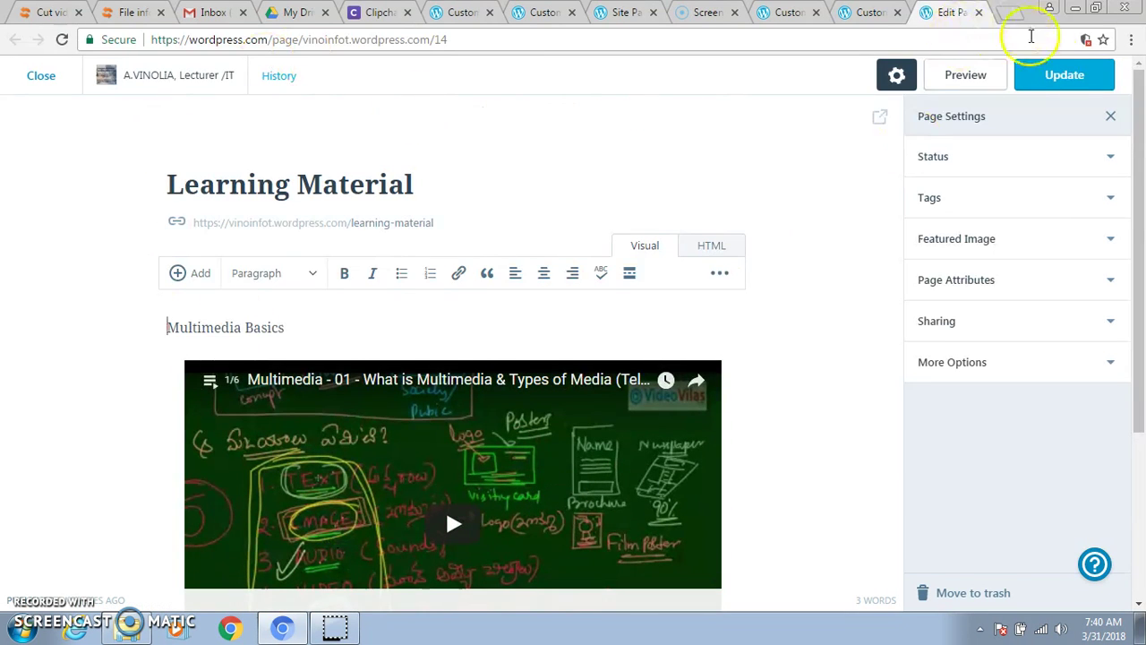
{"action": "left_click", "coordinate": [1062, 77]}
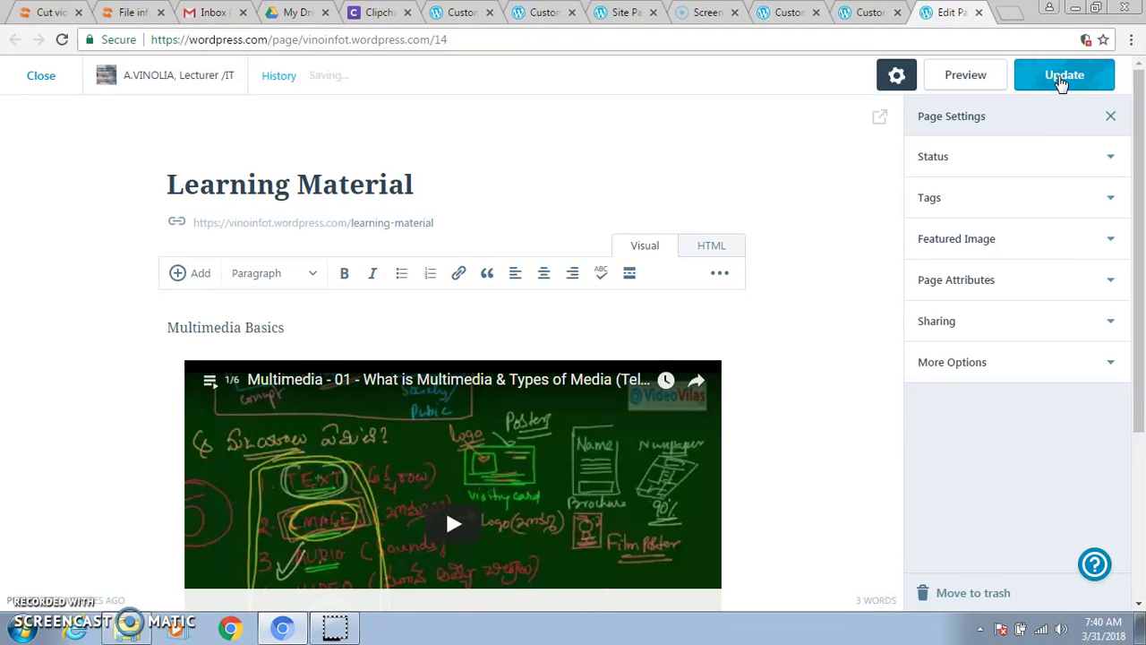